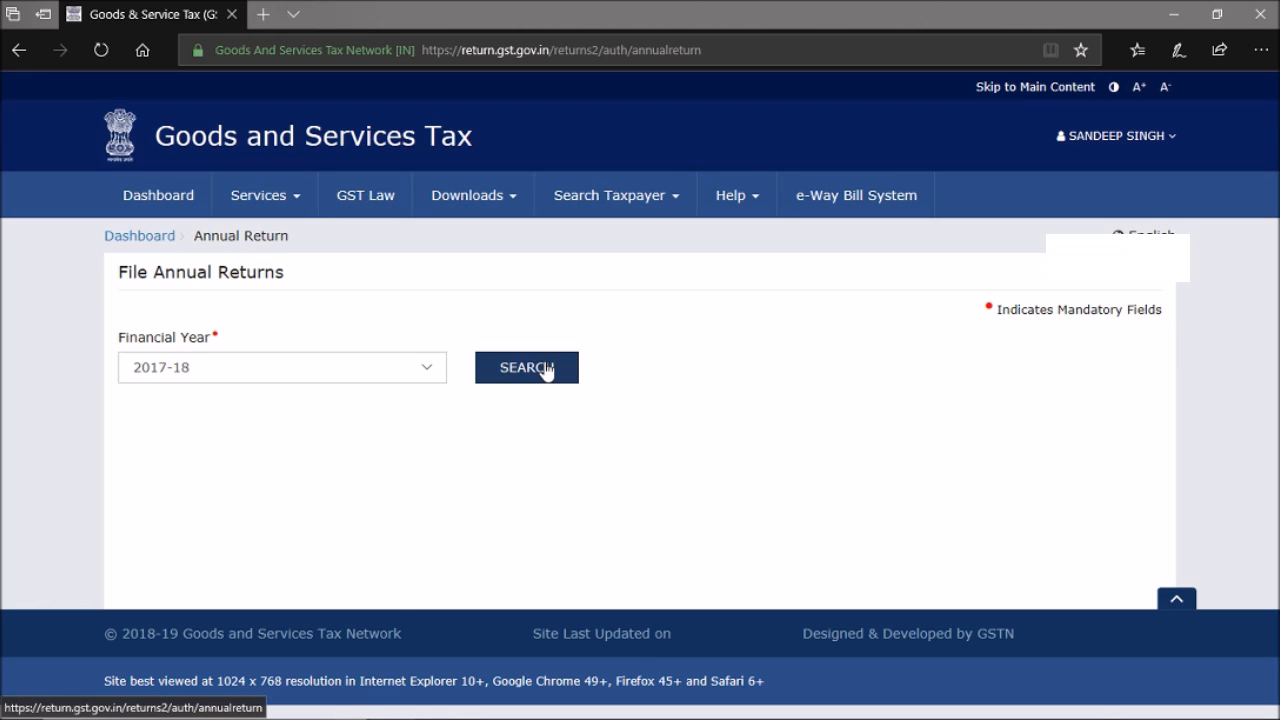
Search for the 2017-18 annual return and start preparing form GSTR-9 online.
click(545, 370)
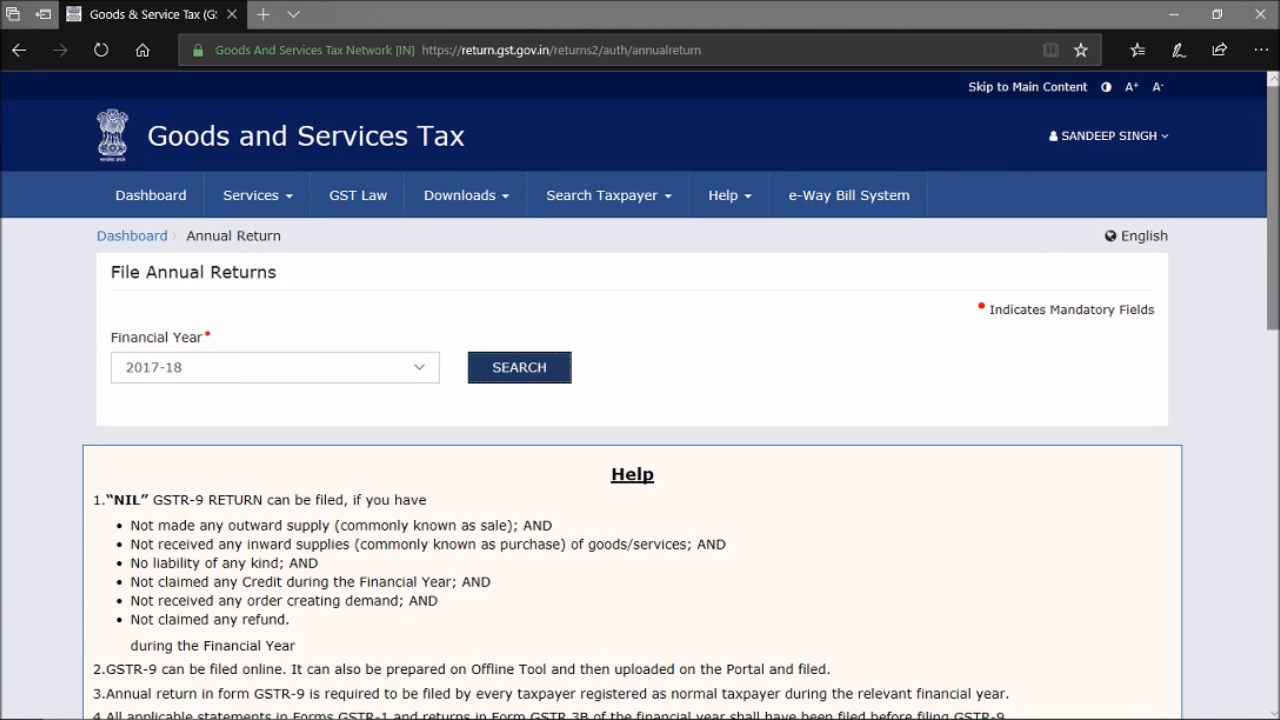
scroll(640, 400, down, 6)
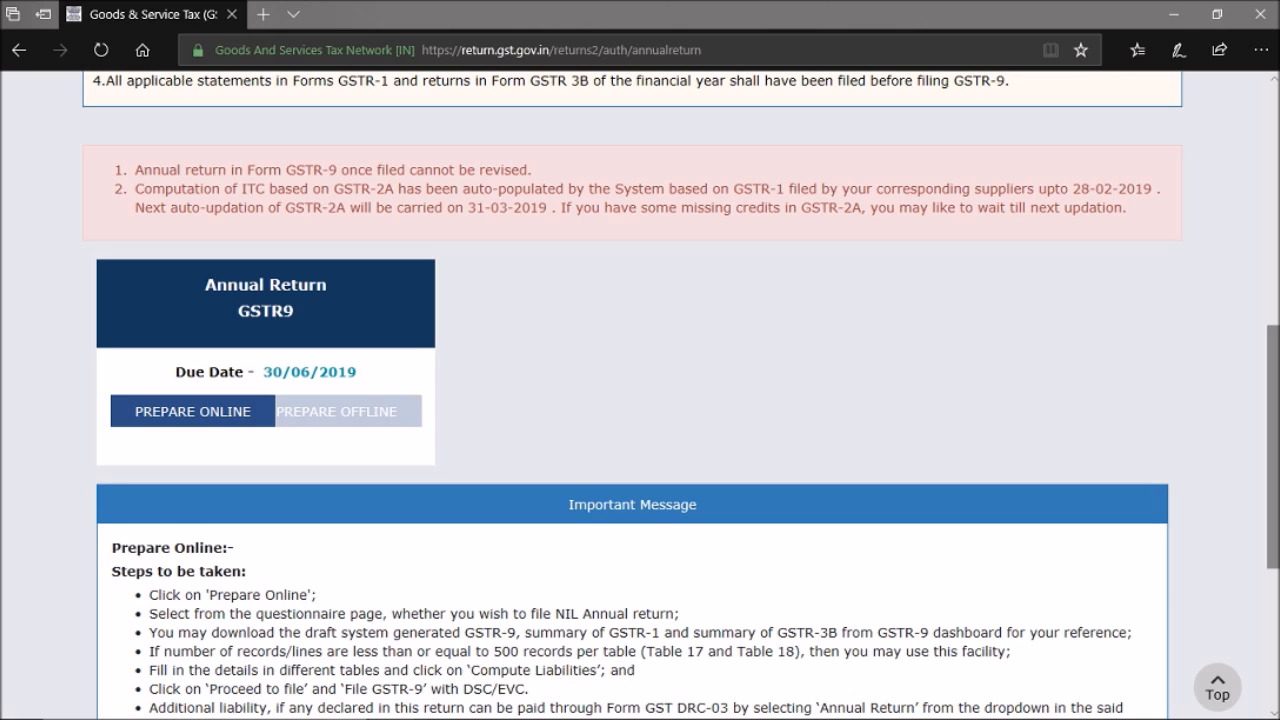
click(271, 316)
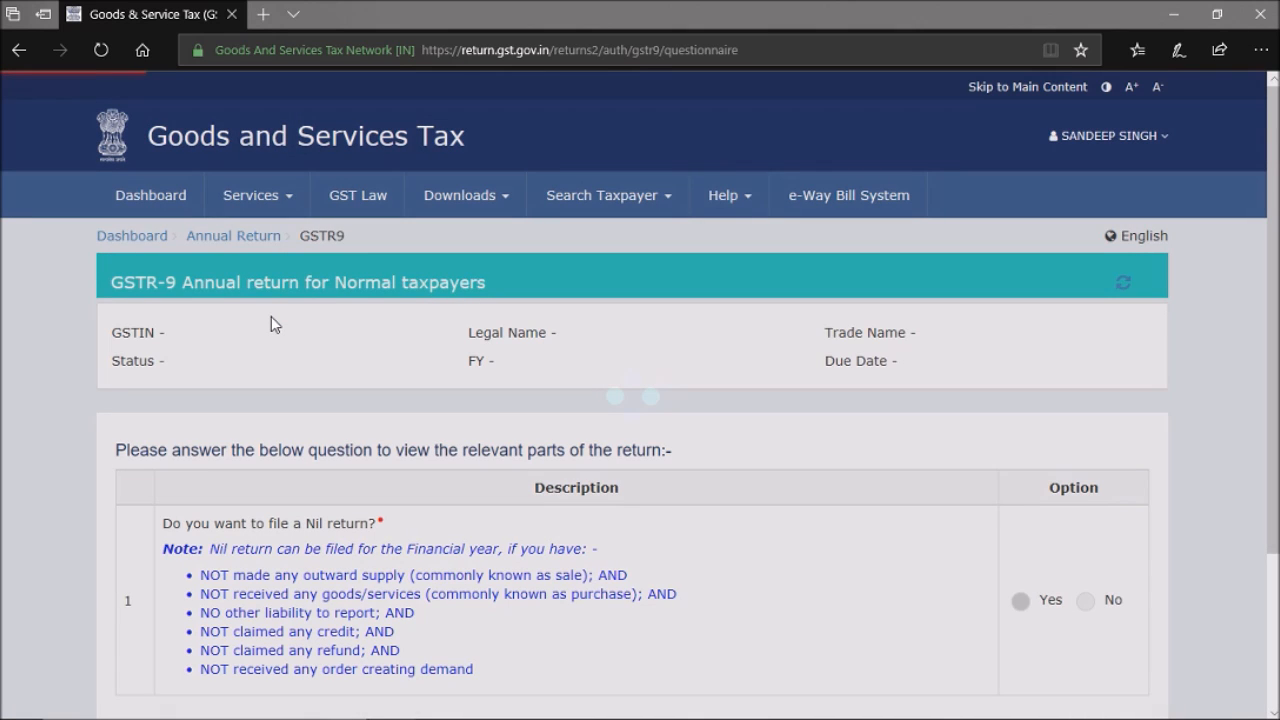
Read the Nil return eligibility note and continue to the GSTR-9 dashboard with No as the Nil return answer.
scroll(640, 400, down, 3)
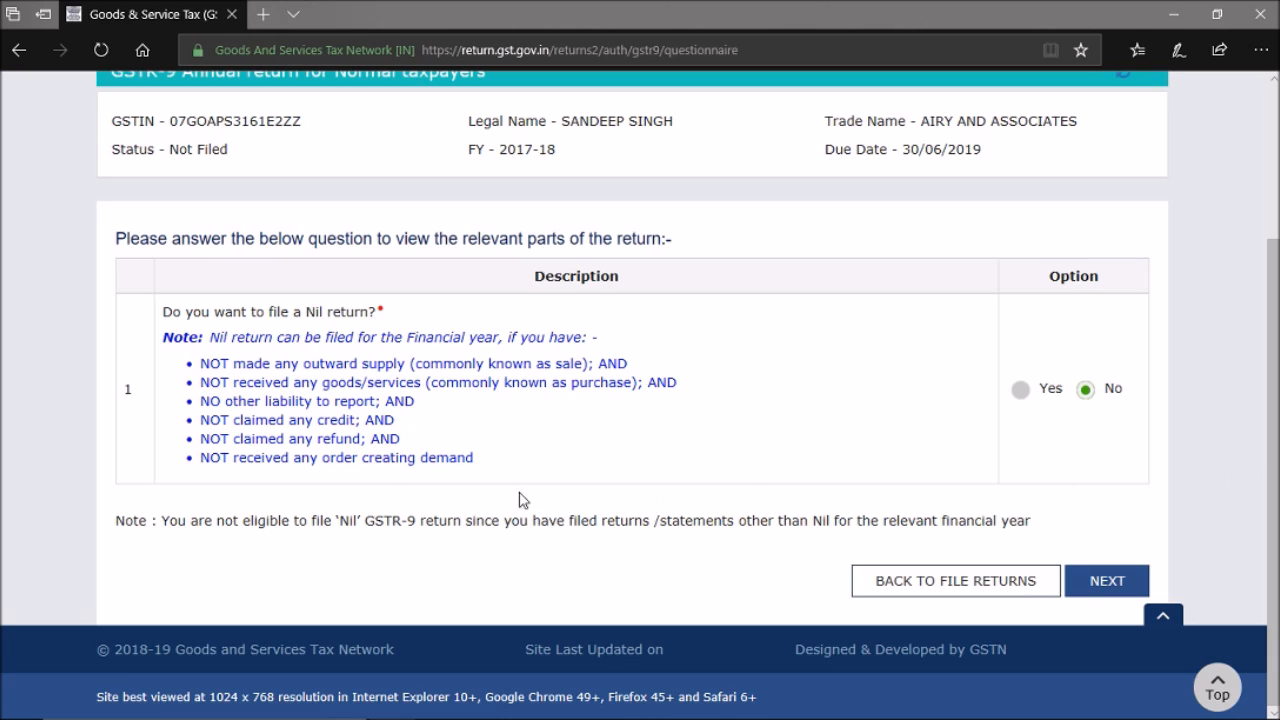
drag(162, 521, 335, 527)
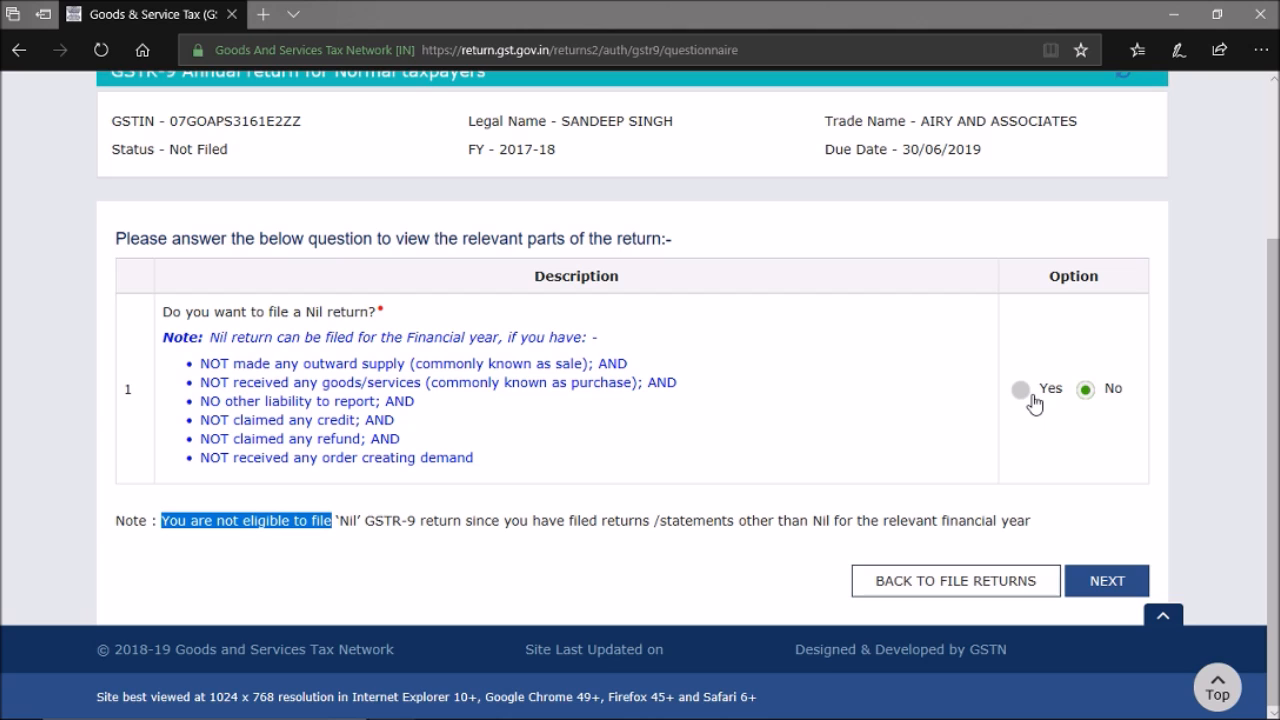
click(1108, 584)
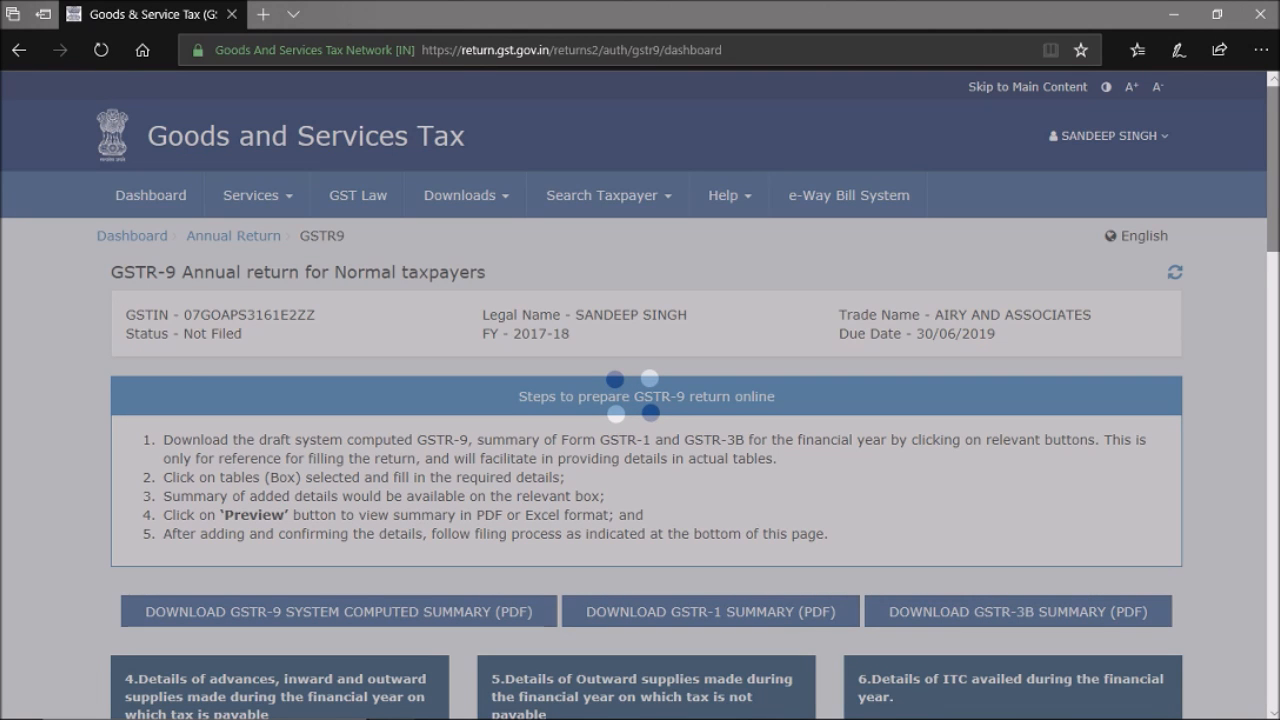
Review table 4 on advances, inward and outward supplies on which tax is payable, and return to the GSTR-9 dashboard.
scroll(298, 184, down, 4)
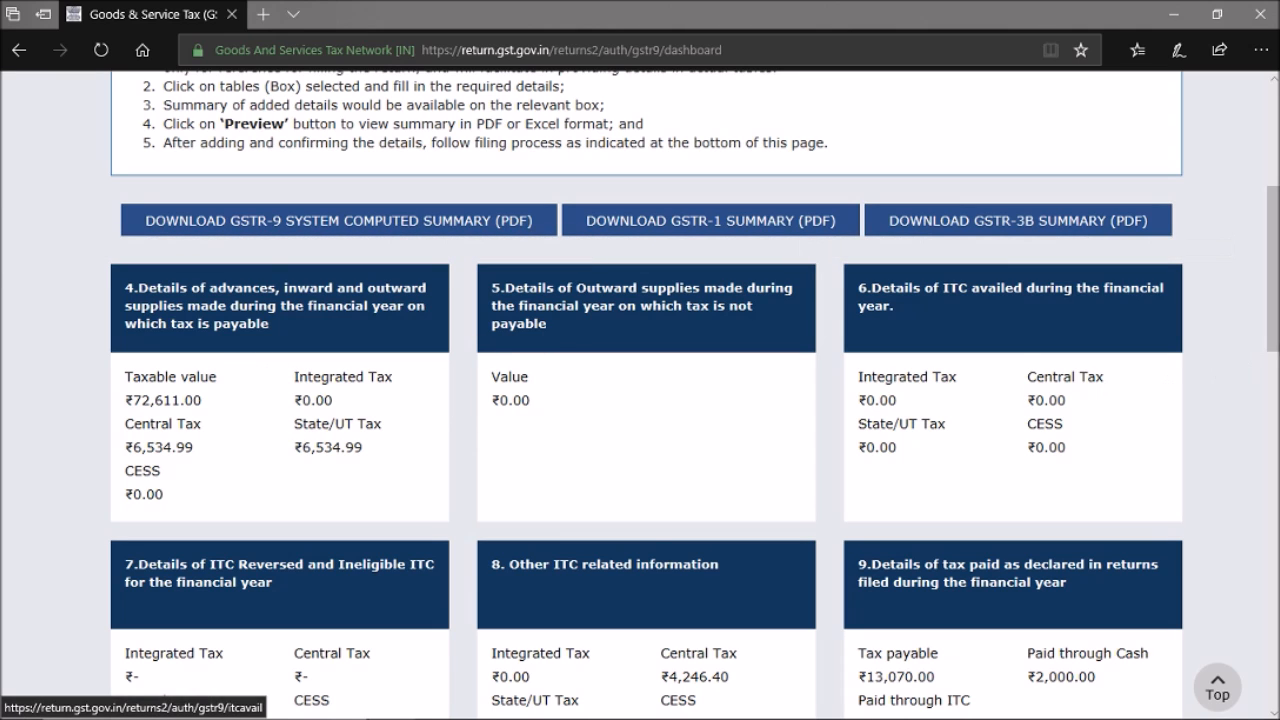
mouse_move(1273, 310)
mouse_down()
mouse_move(1273, 460)
mouse_move(1274, 255)
mouse_move(1272, 303)
mouse_up()
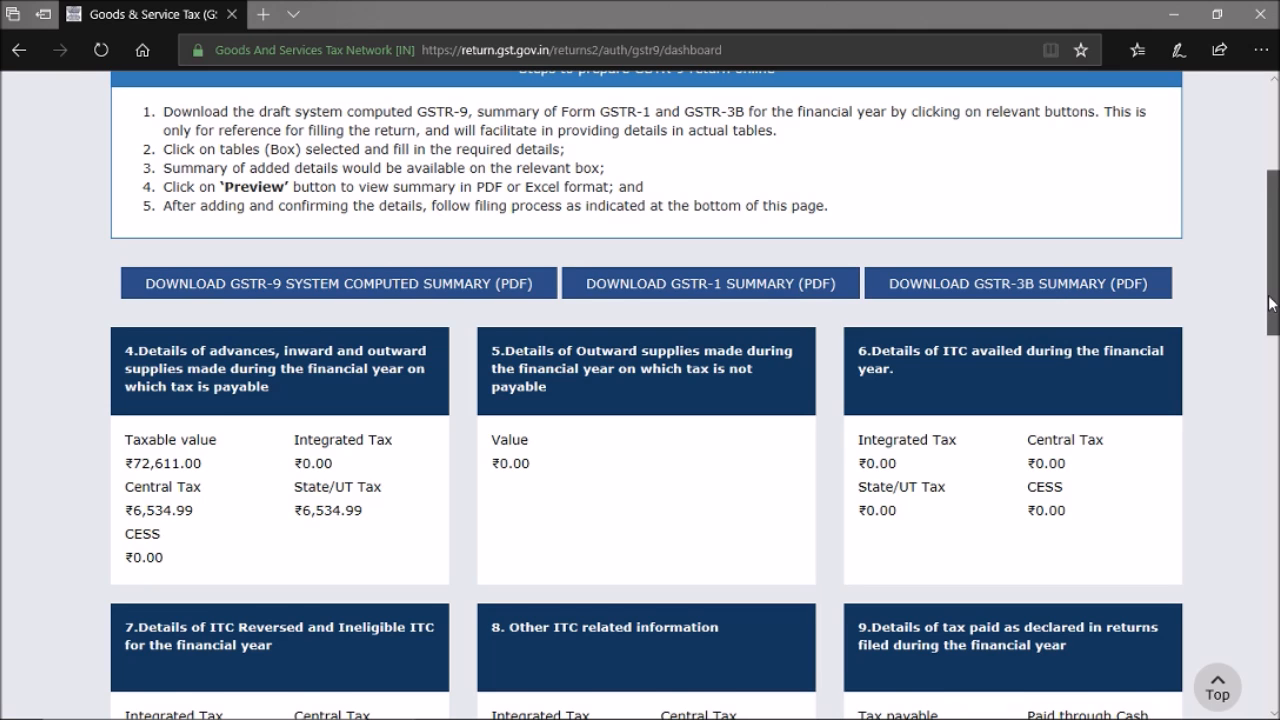
scroll(1270, 302, down, 1)
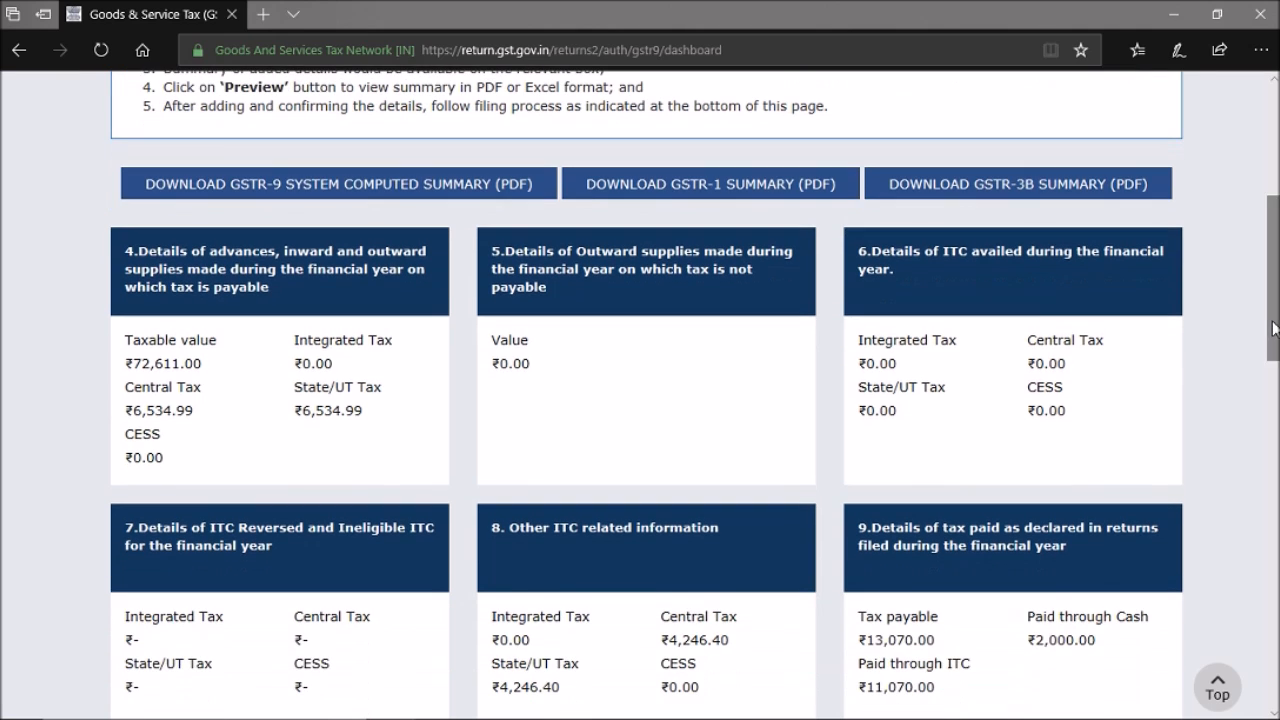
click(274, 290)
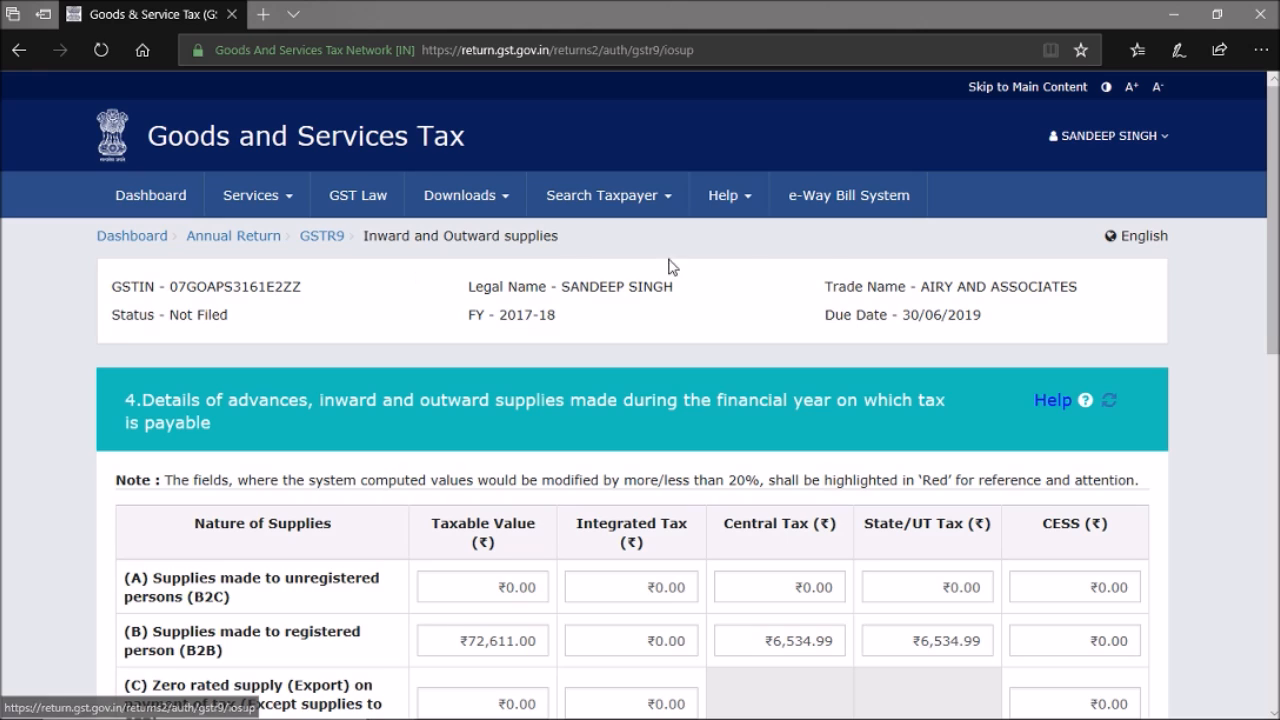
scroll(1273, 257, down, 2)
scroll(640, 395, down, 2)
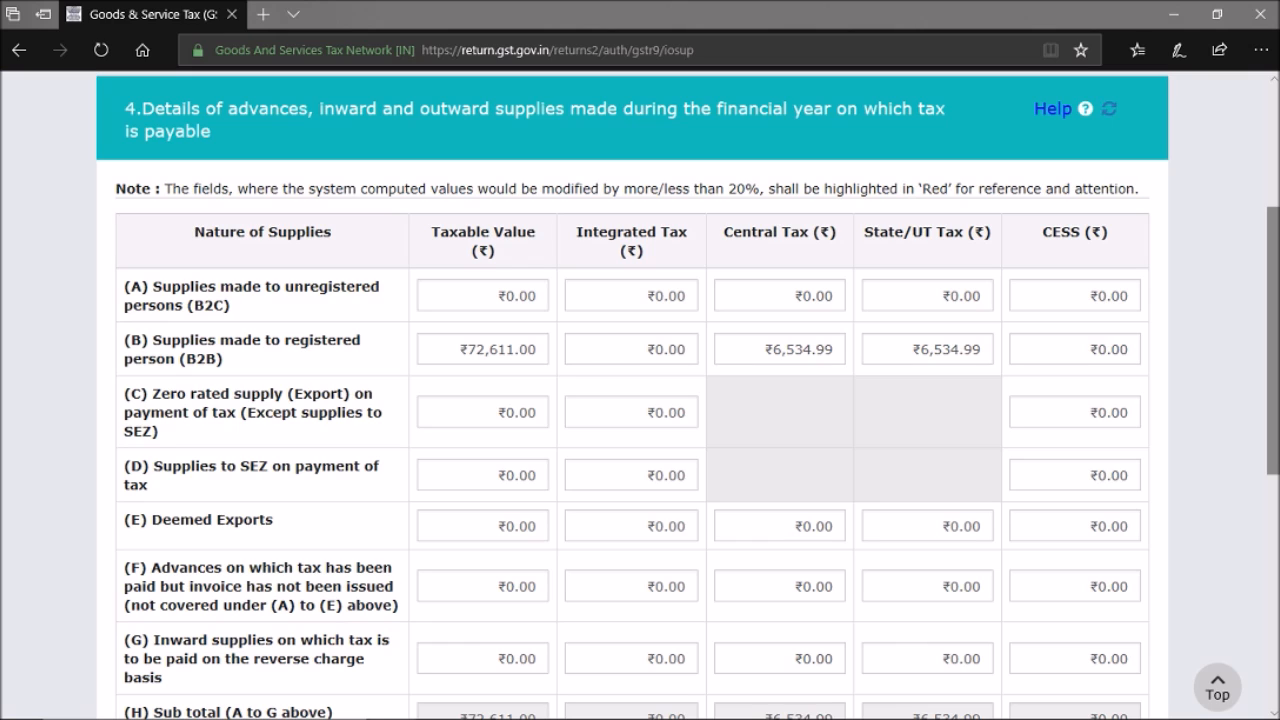
mouse_move(798, 343)
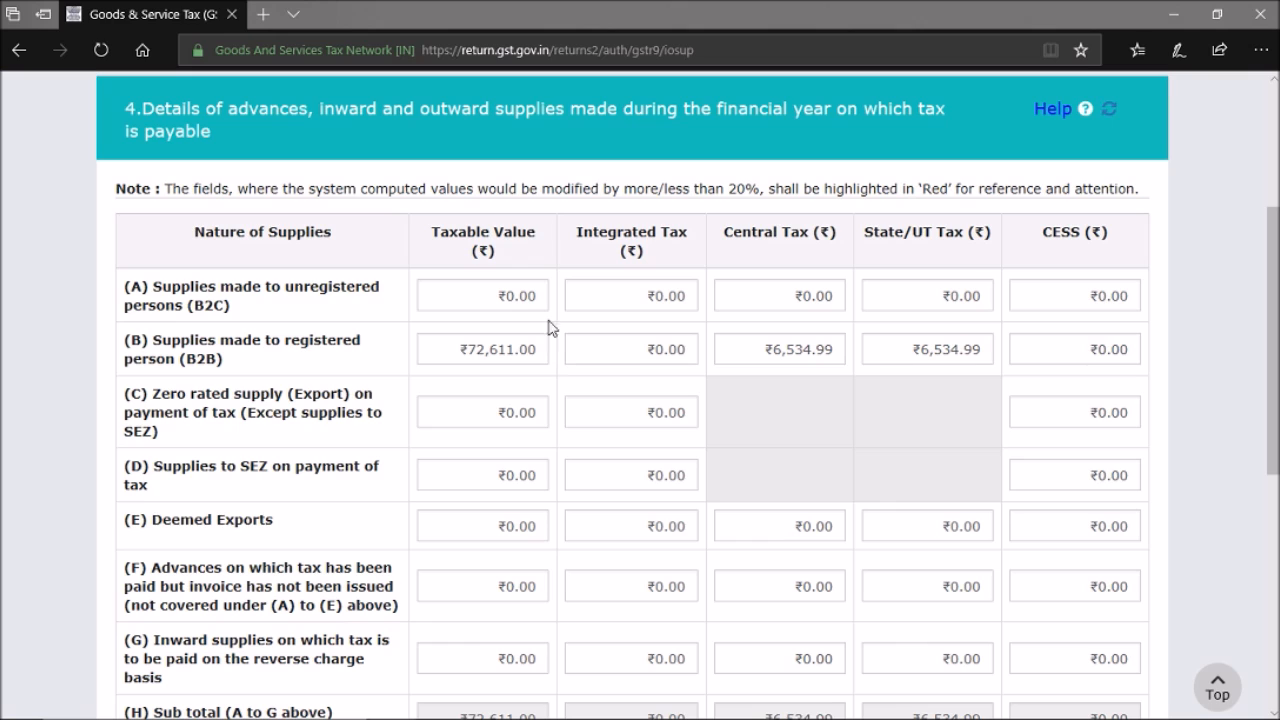
mouse_move(527, 299)
scroll(792, 400, down, 2)
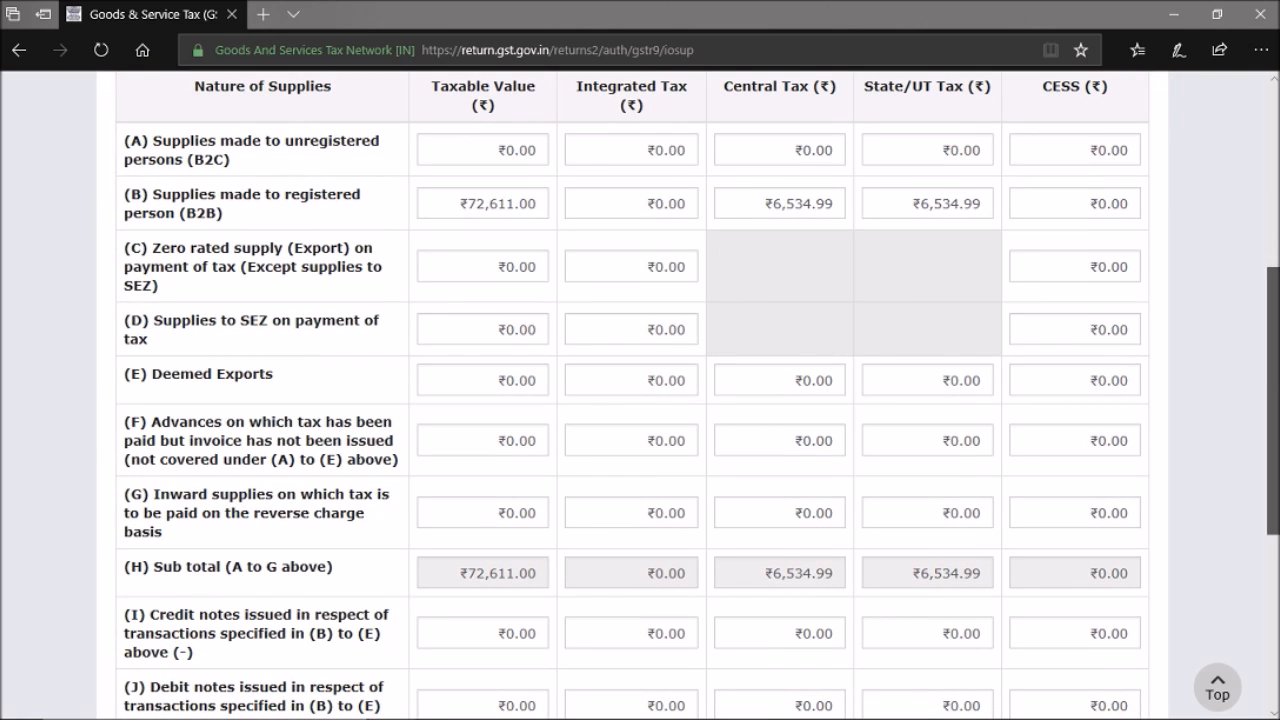
scroll(640, 400, down, 5)
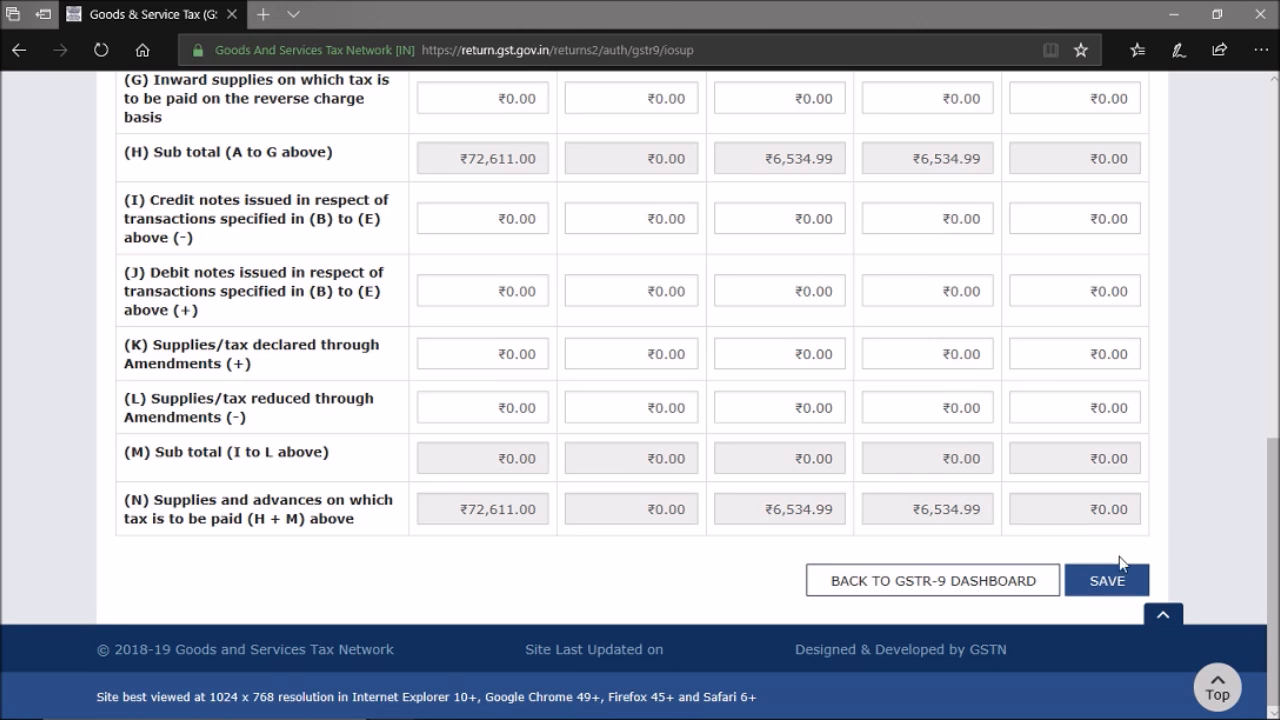
click(878, 590)
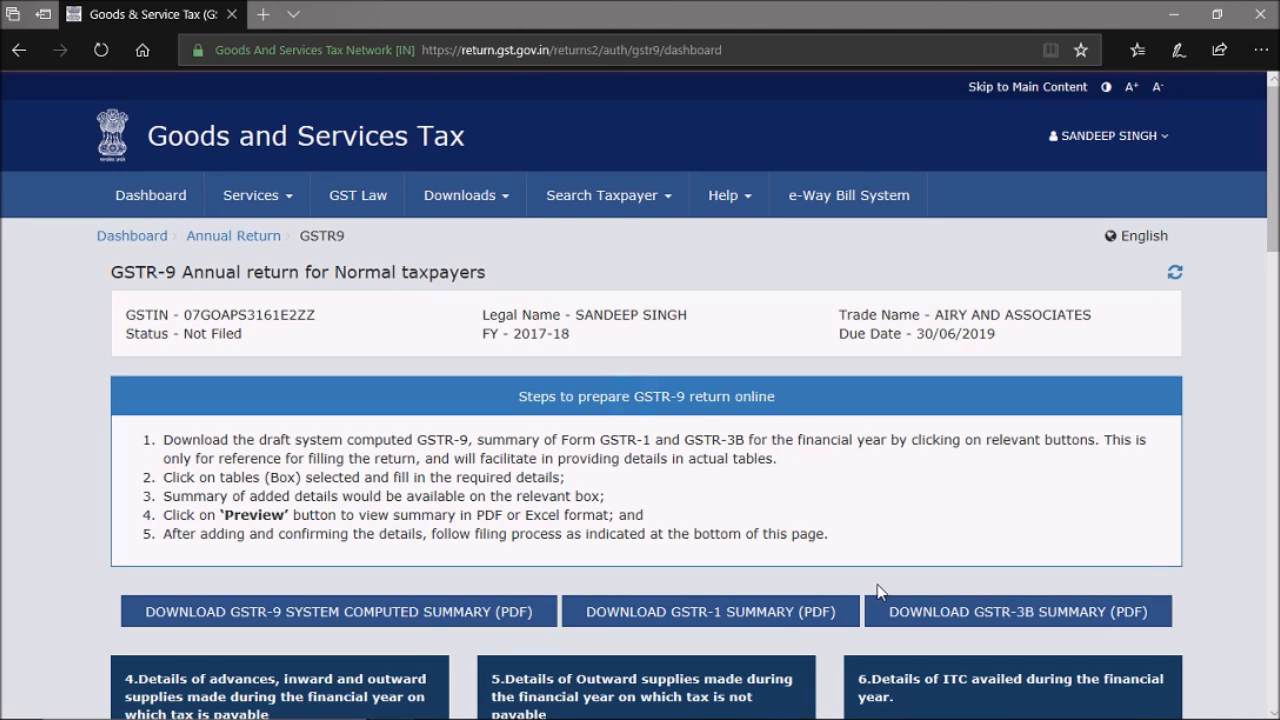
Review every row of table 6 on ITC availed during the financial year and return to the GSTR-9 dashboard.
scroll(878, 590, down, 4)
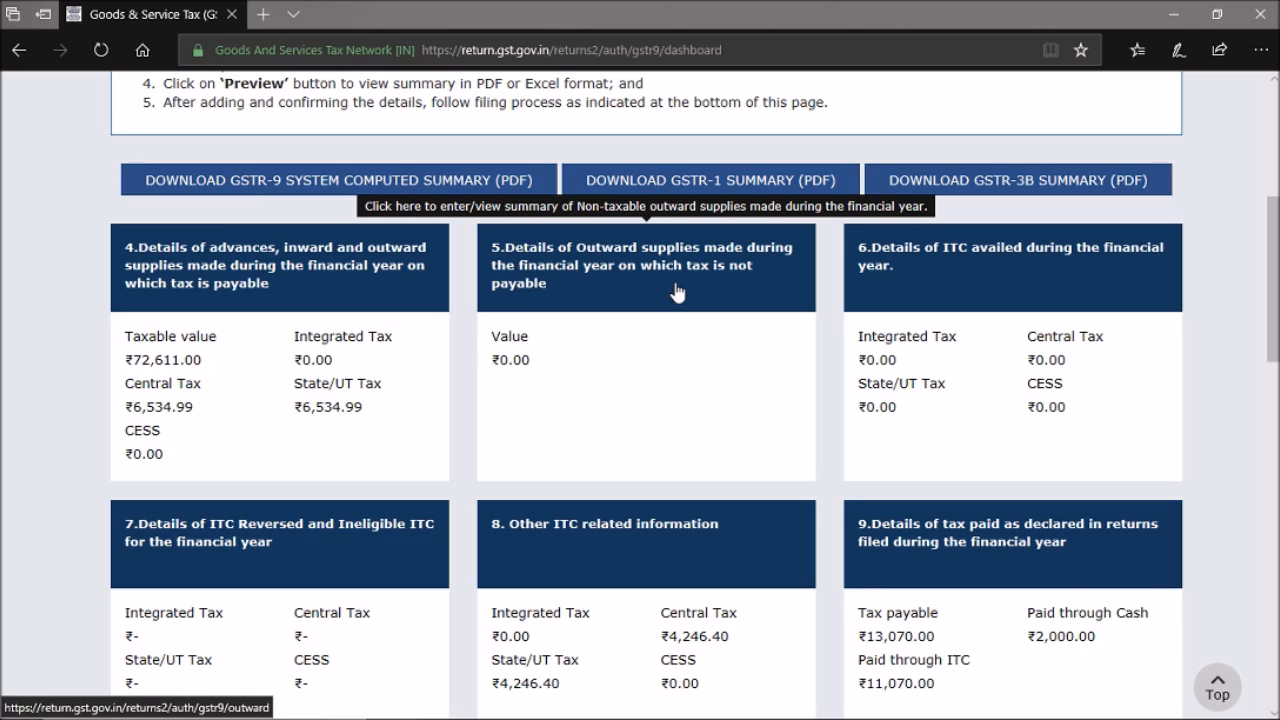
click(1035, 296)
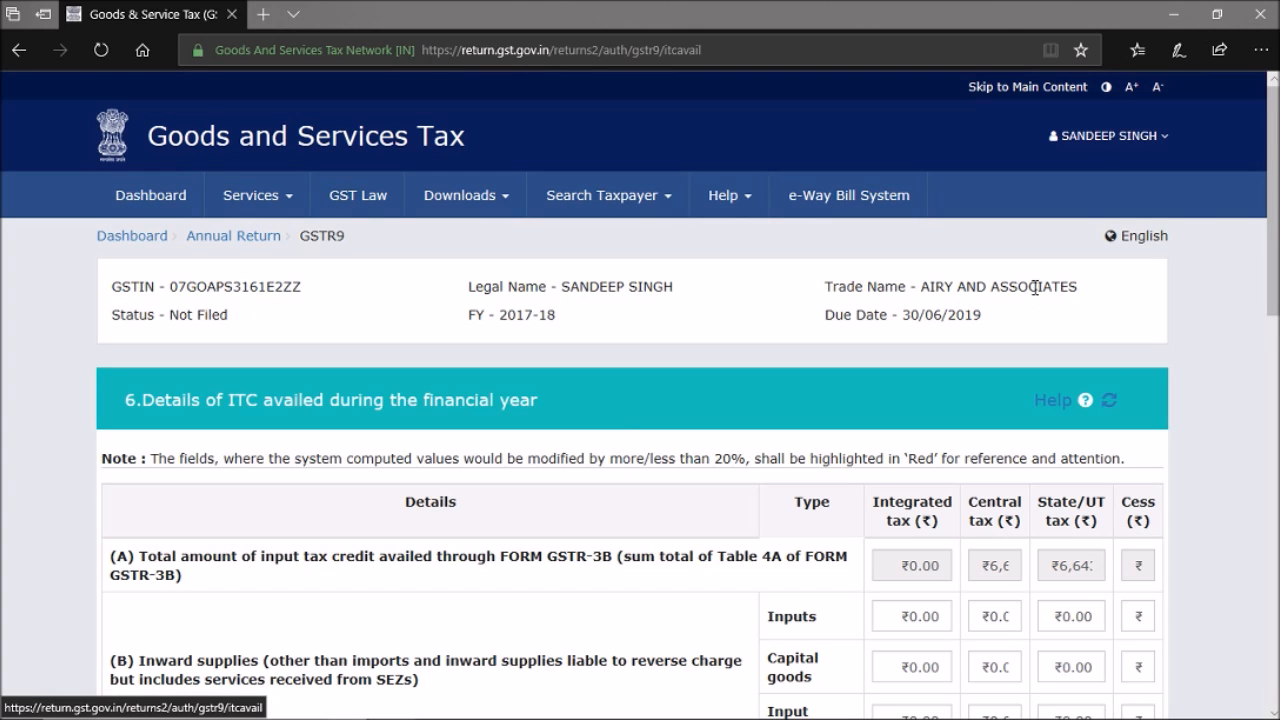
scroll(1035, 293, down, 3)
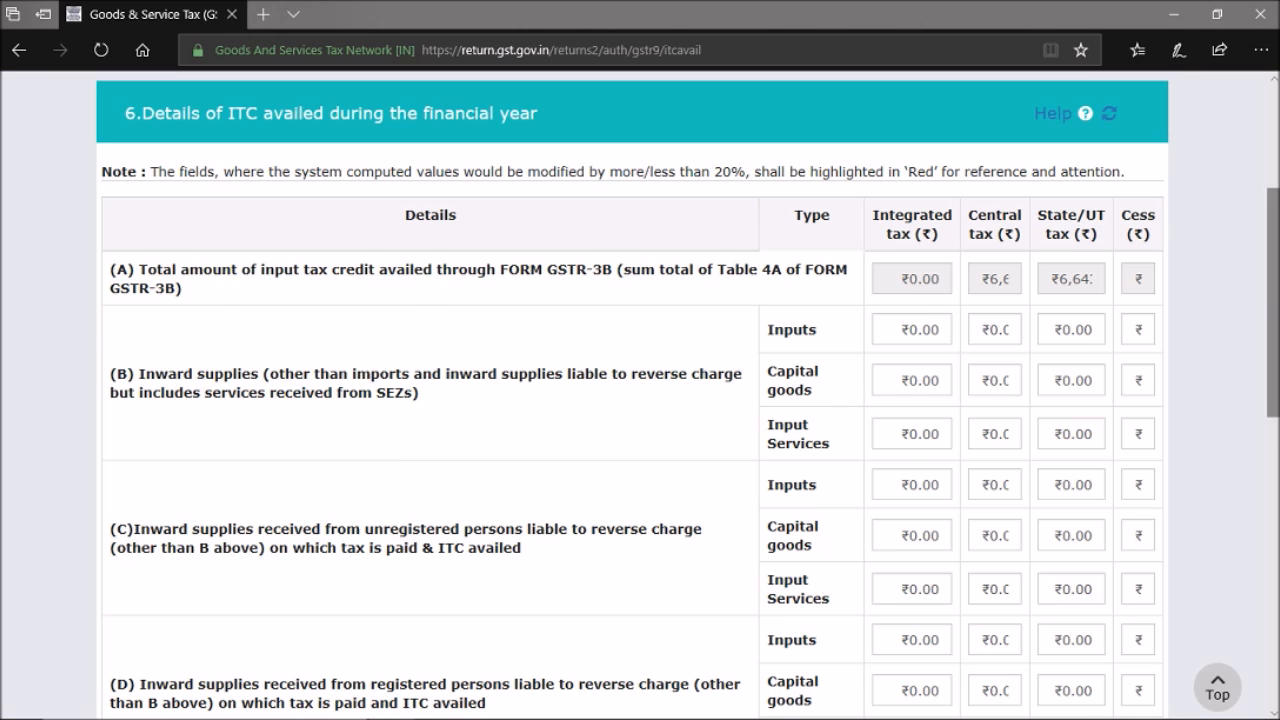
scroll(1000, 330, down, 1)
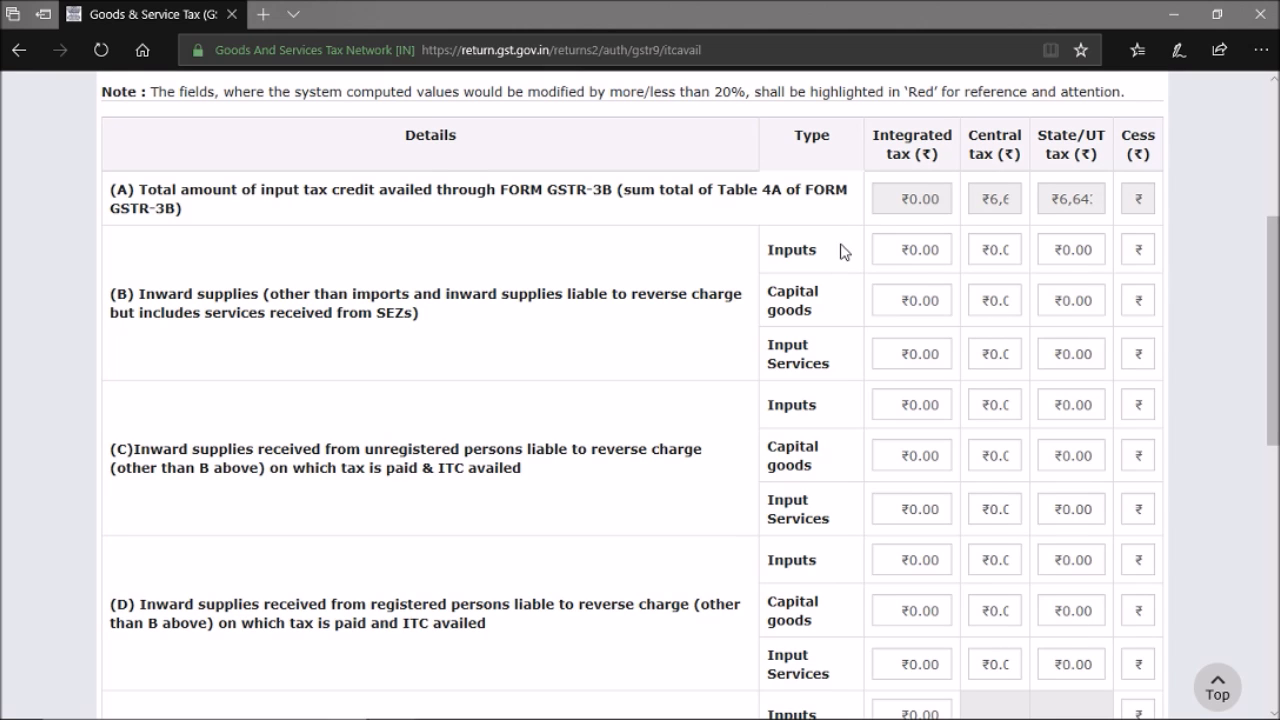
scroll(1272, 440, down, 5)
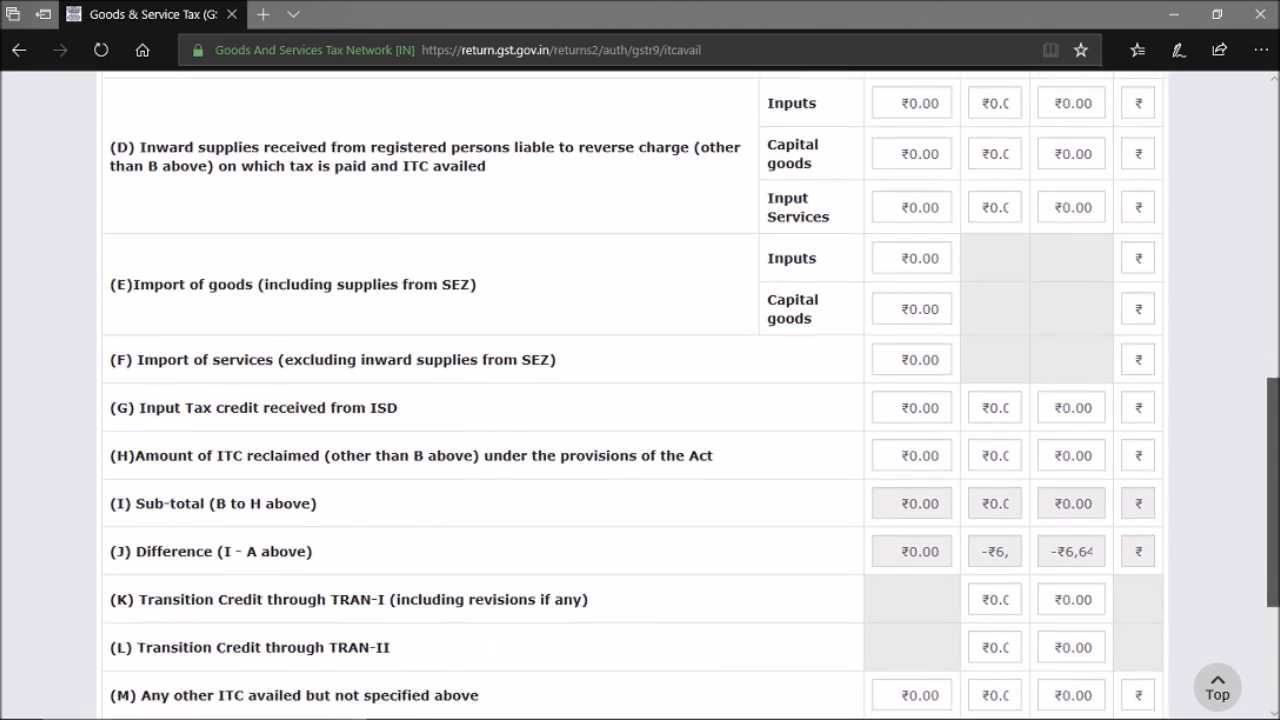
scroll(1272, 440, down, 3)
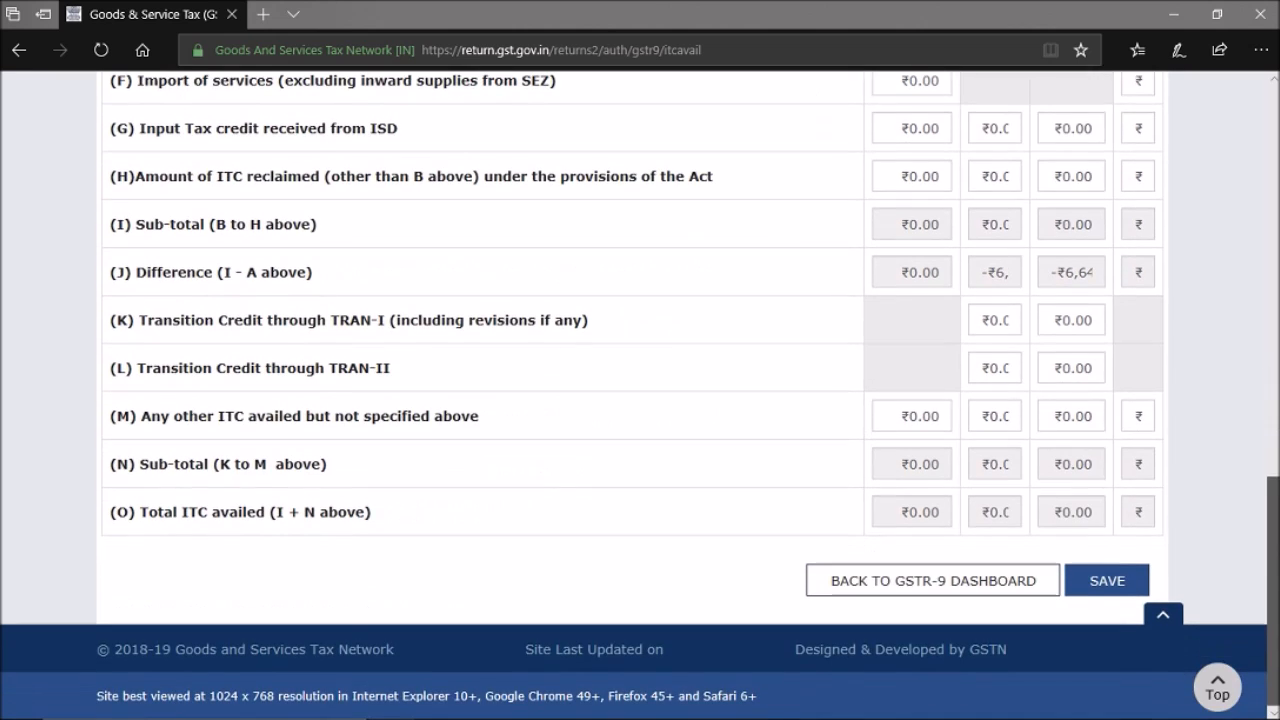
click(954, 586)
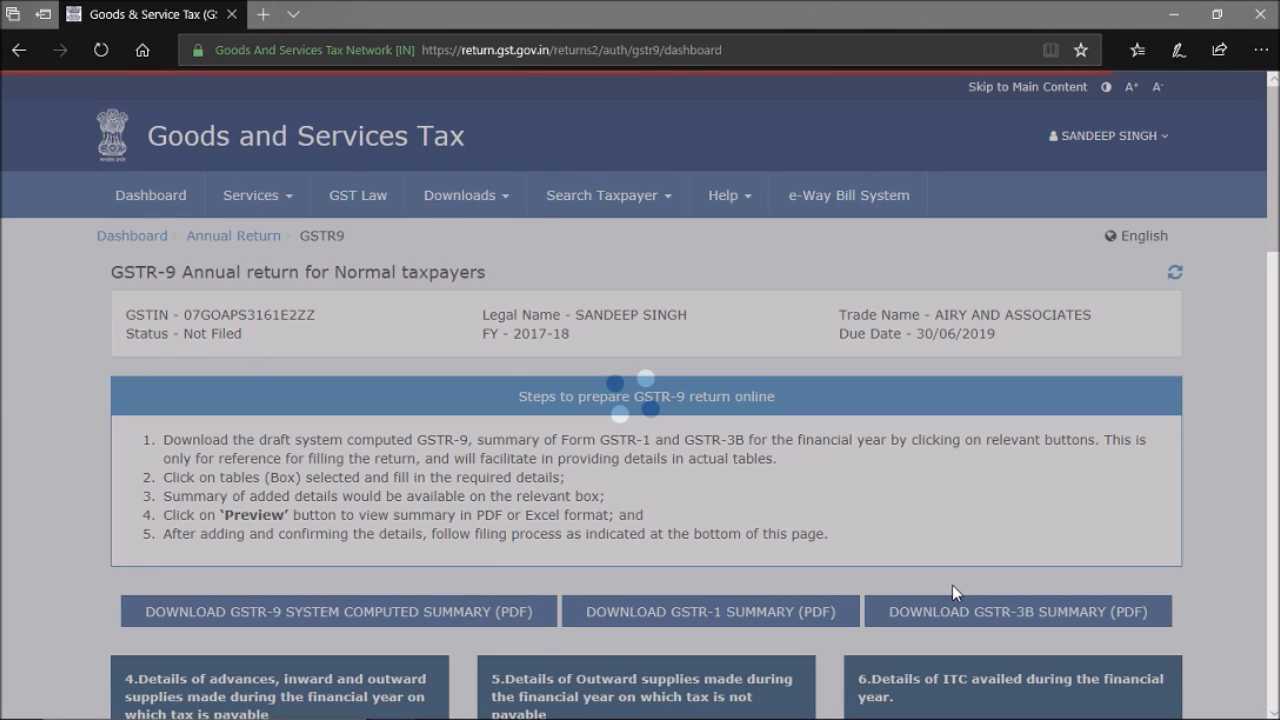
Review the rows of table 8, Other ITC related information, and return to the GSTR-9 dashboard.
scroll(952, 585, down, 4)
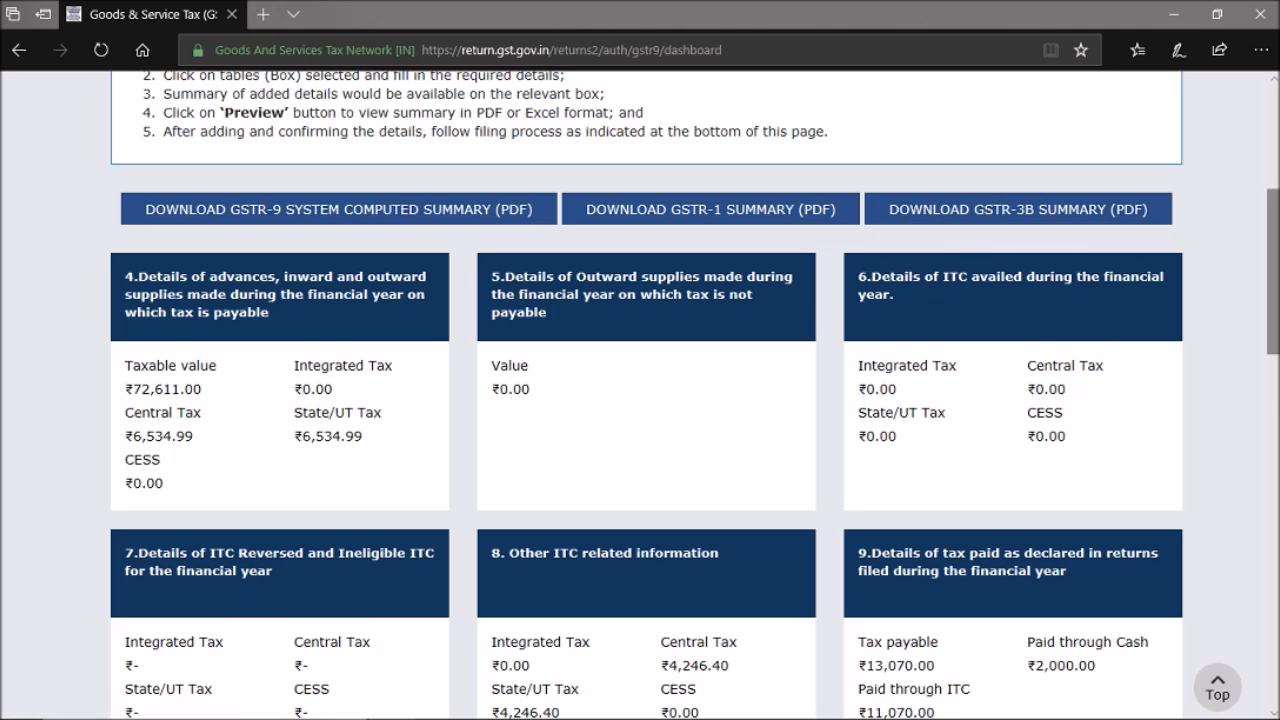
scroll(490, 345, down, 3)
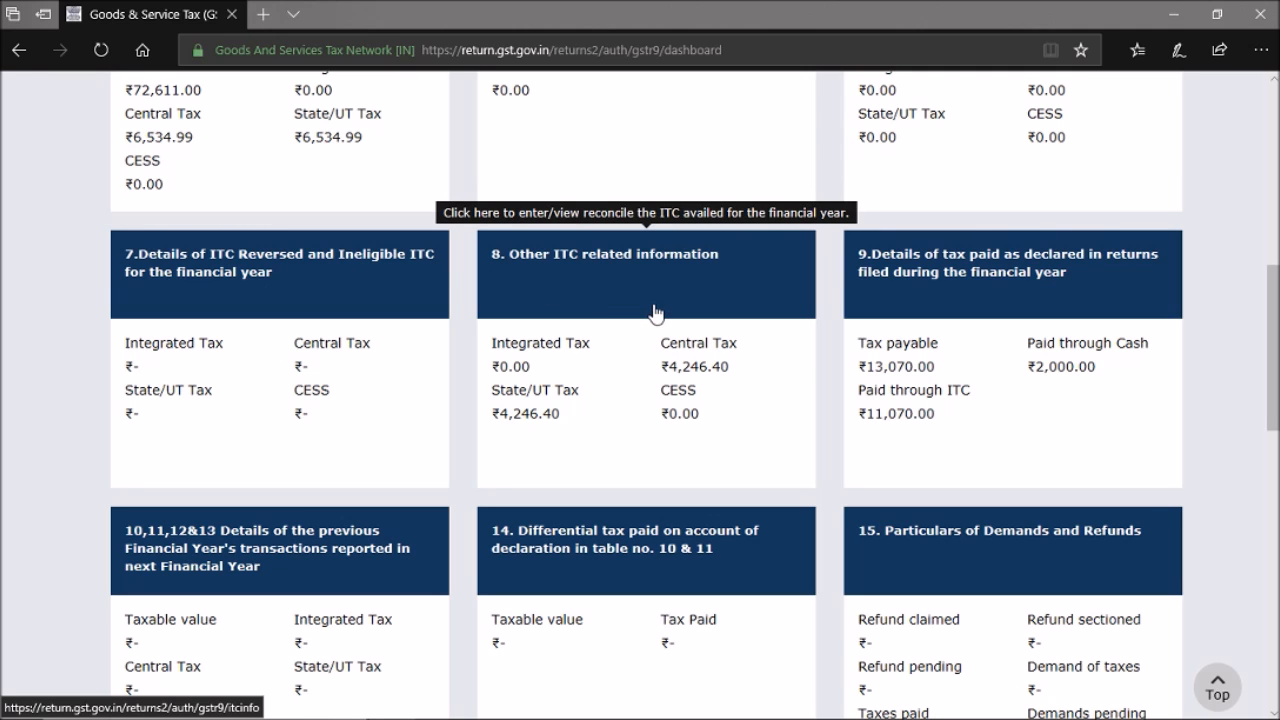
click(695, 308)
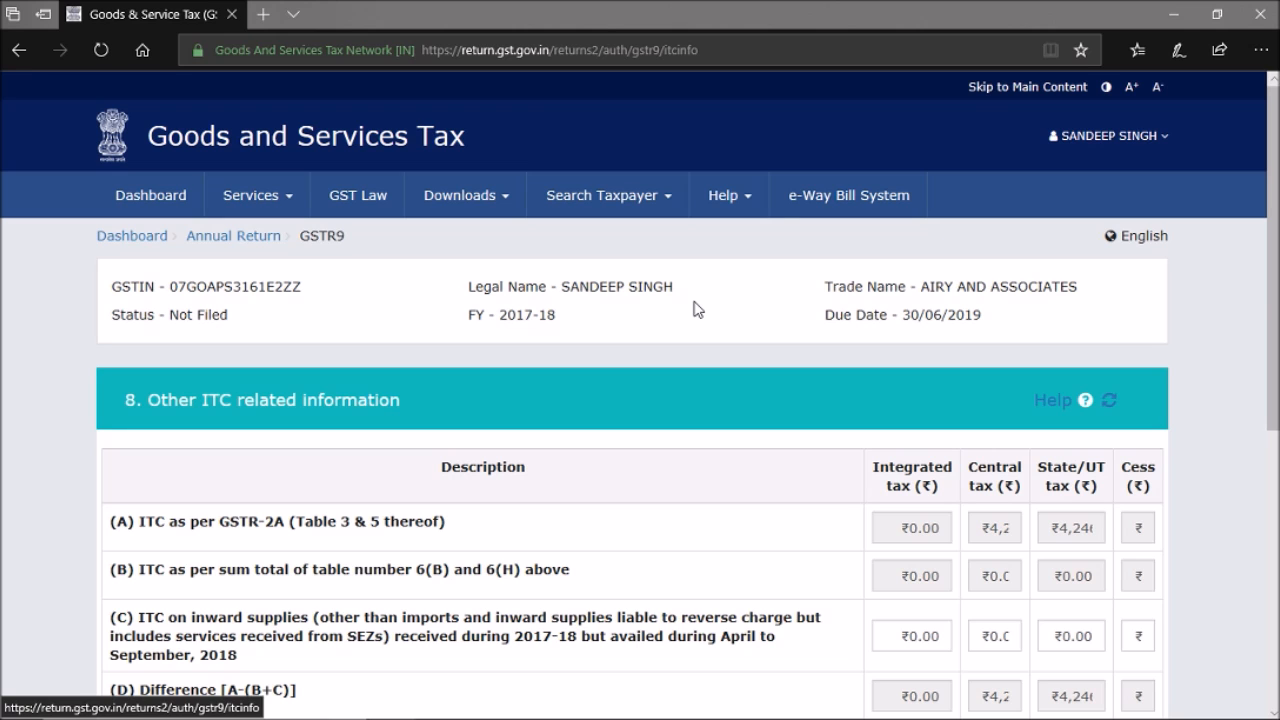
scroll(1057, 286, down, 3)
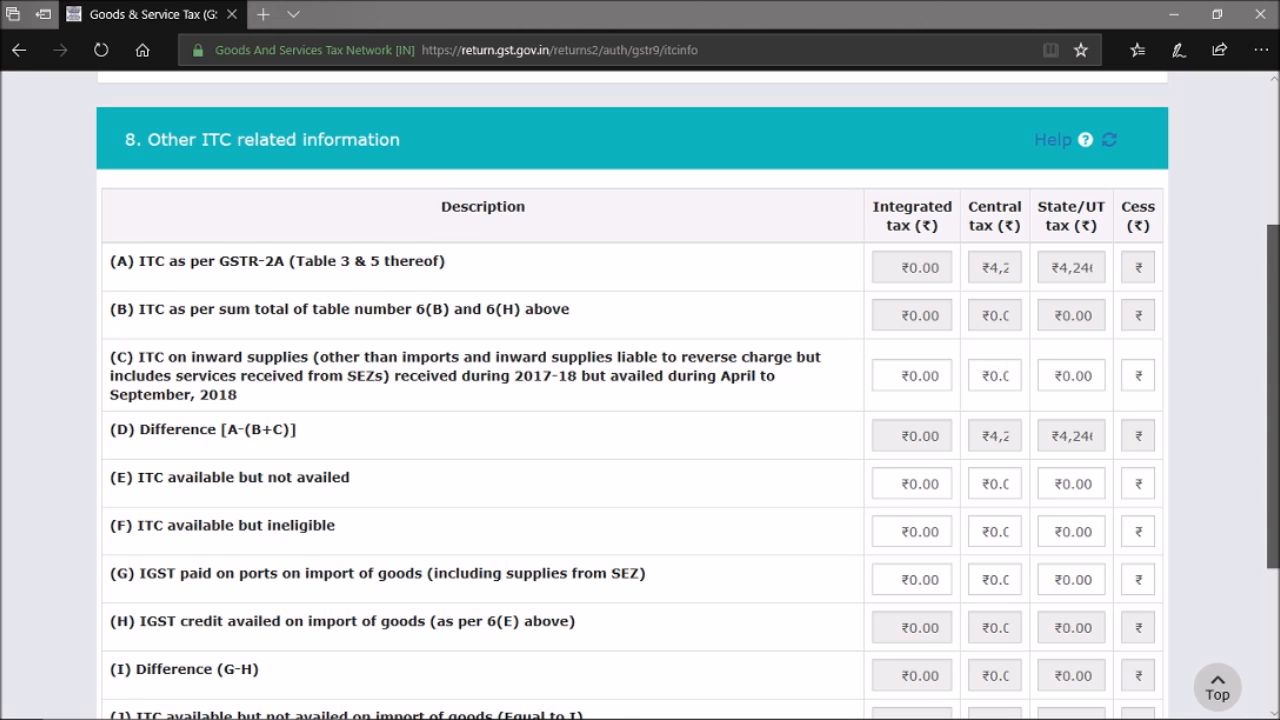
scroll(516, 268, down, 5)
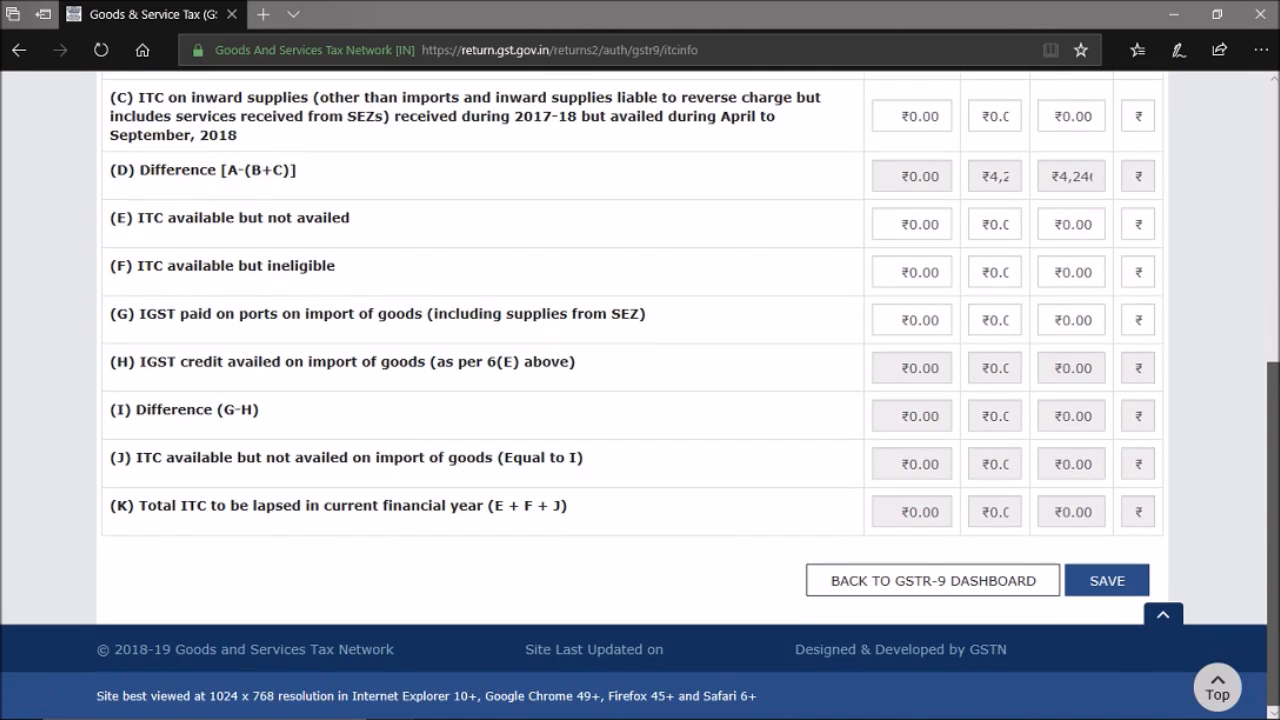
click(930, 582)
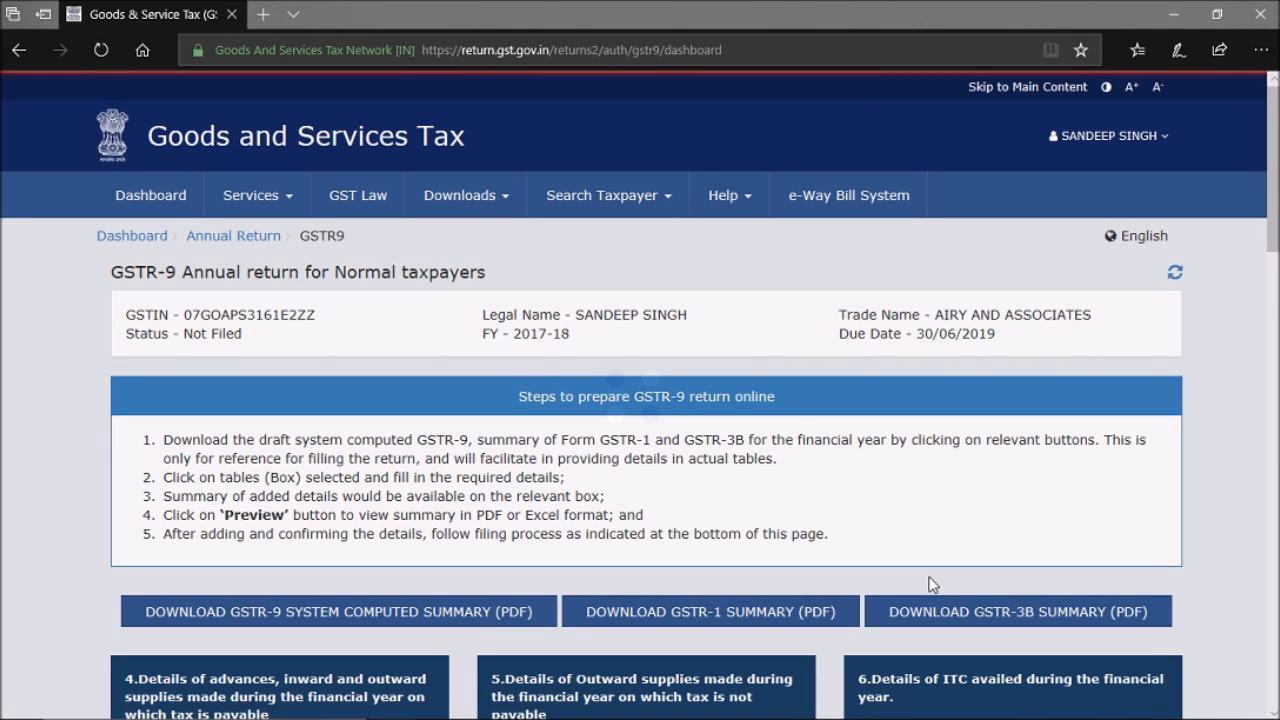
Review tables 10, 11, 12 and 13 on previous-year transactions reported in the next financial year, and return to the dashboard.
scroll(930, 584, down, 8)
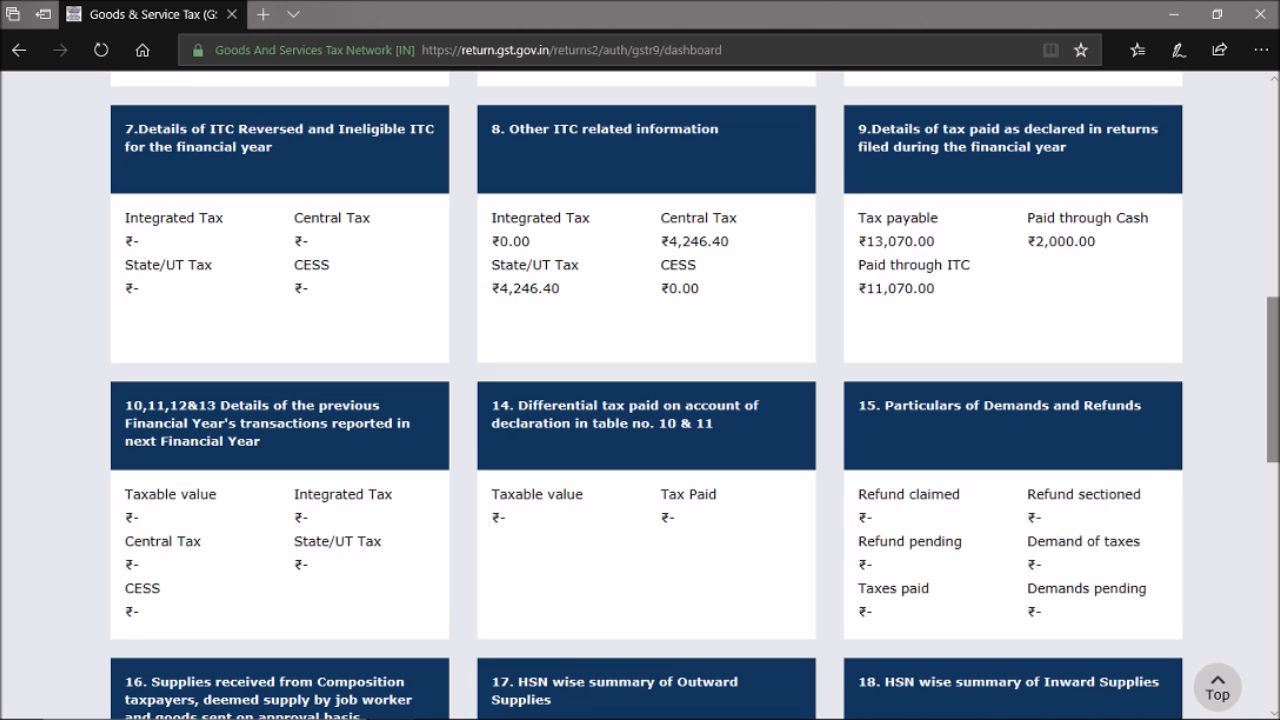
scroll(1200, 470, down, 3)
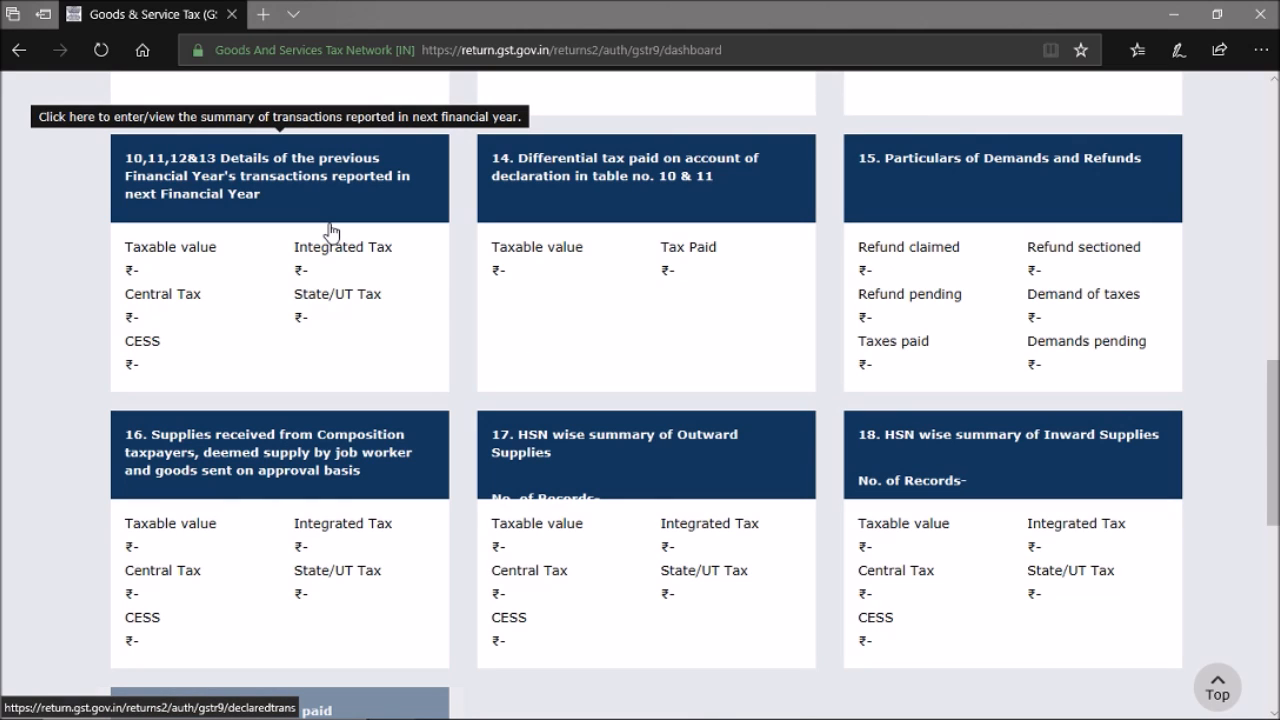
click(331, 231)
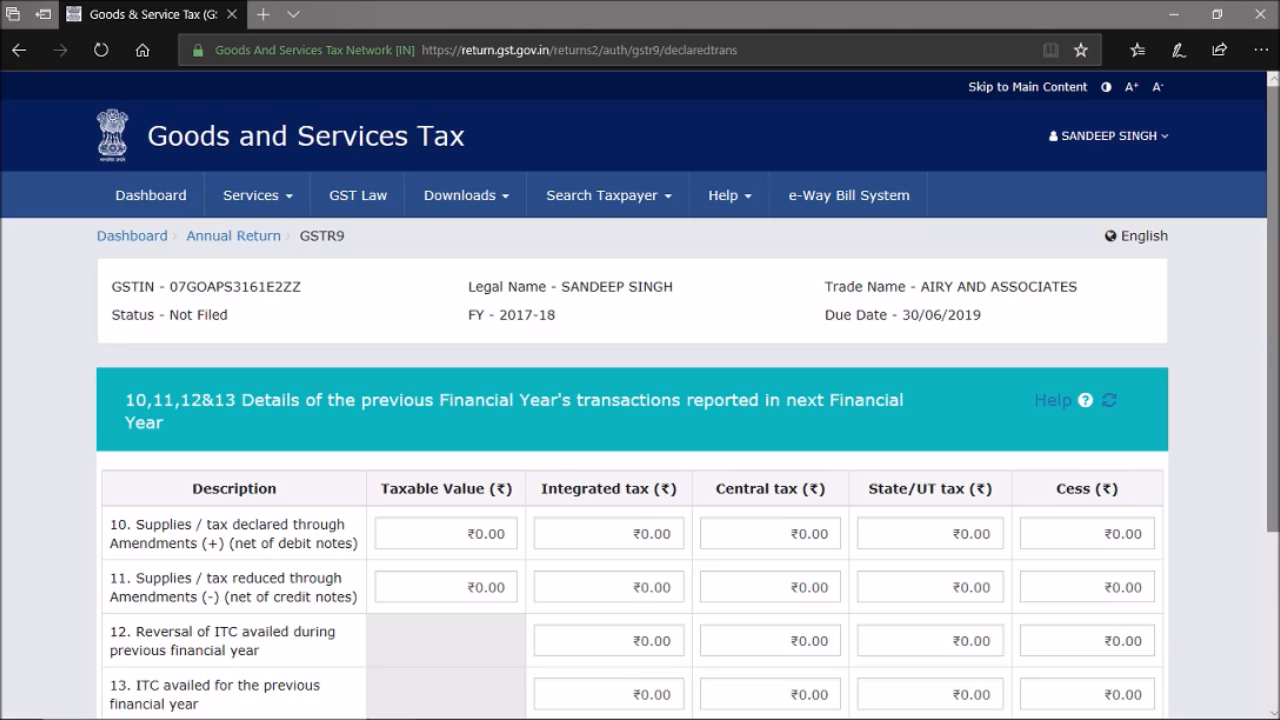
scroll(604, 404, down, 3)
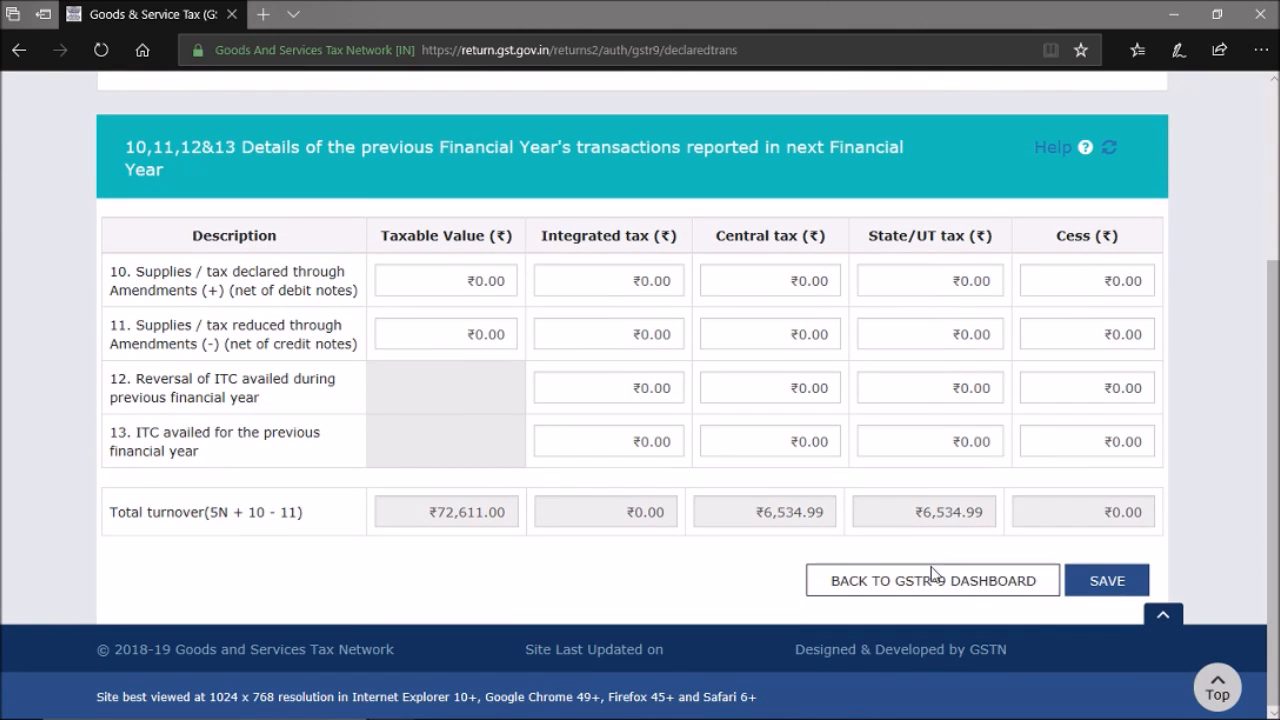
click(945, 588)
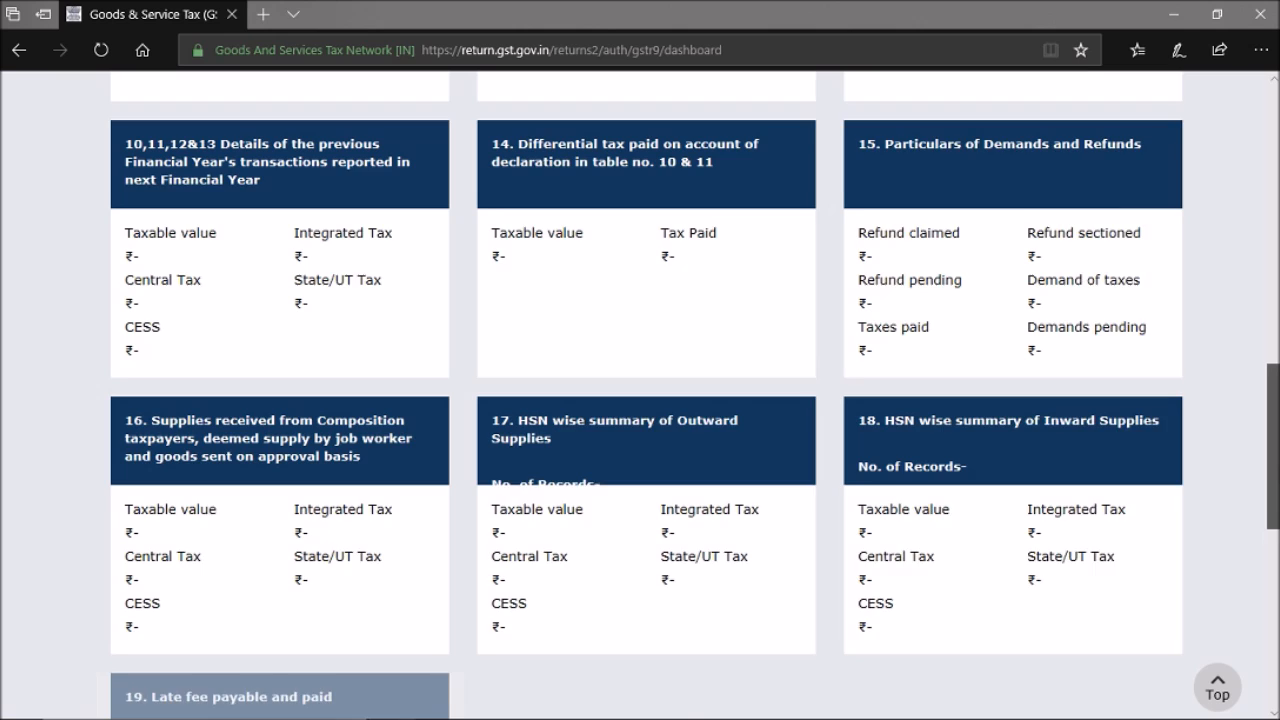
Review the dashboard tiles for tables 14 to 19, covering differential tax, demands and refunds, composition supplies, HSN summaries and late fee.
drag(1277, 481, 1277, 471)
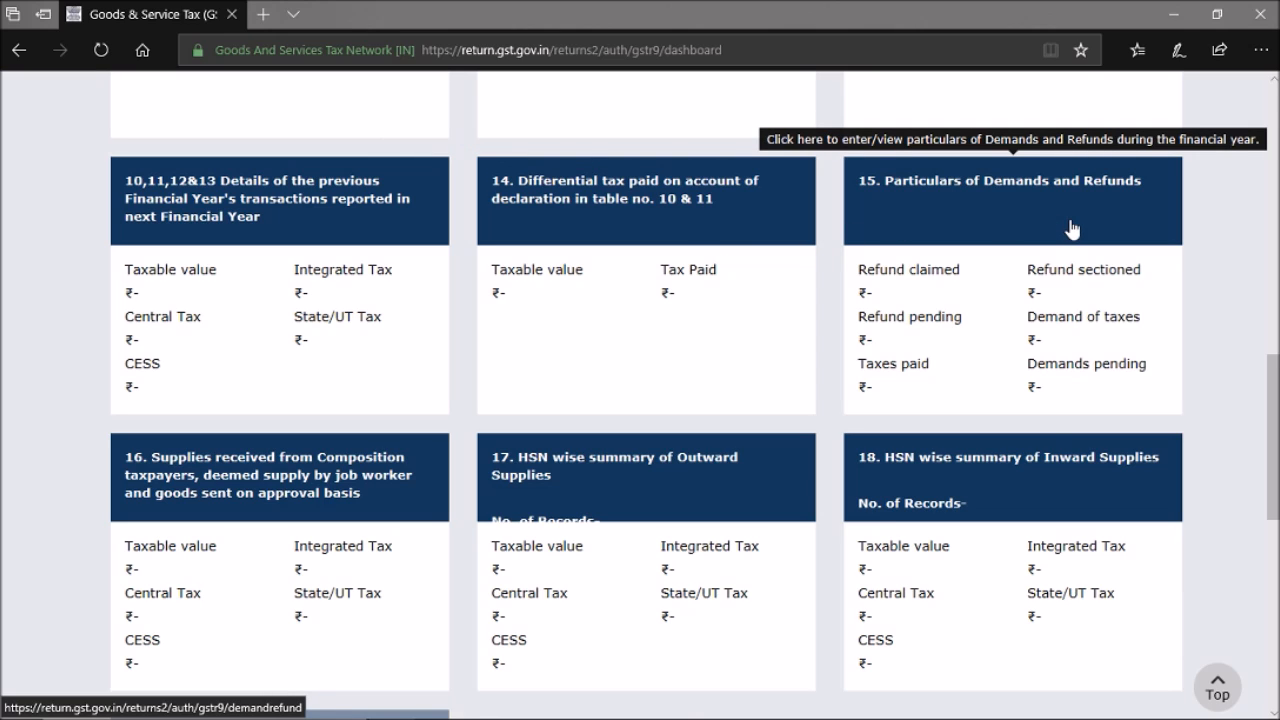
scroll(1072, 229, down, 2)
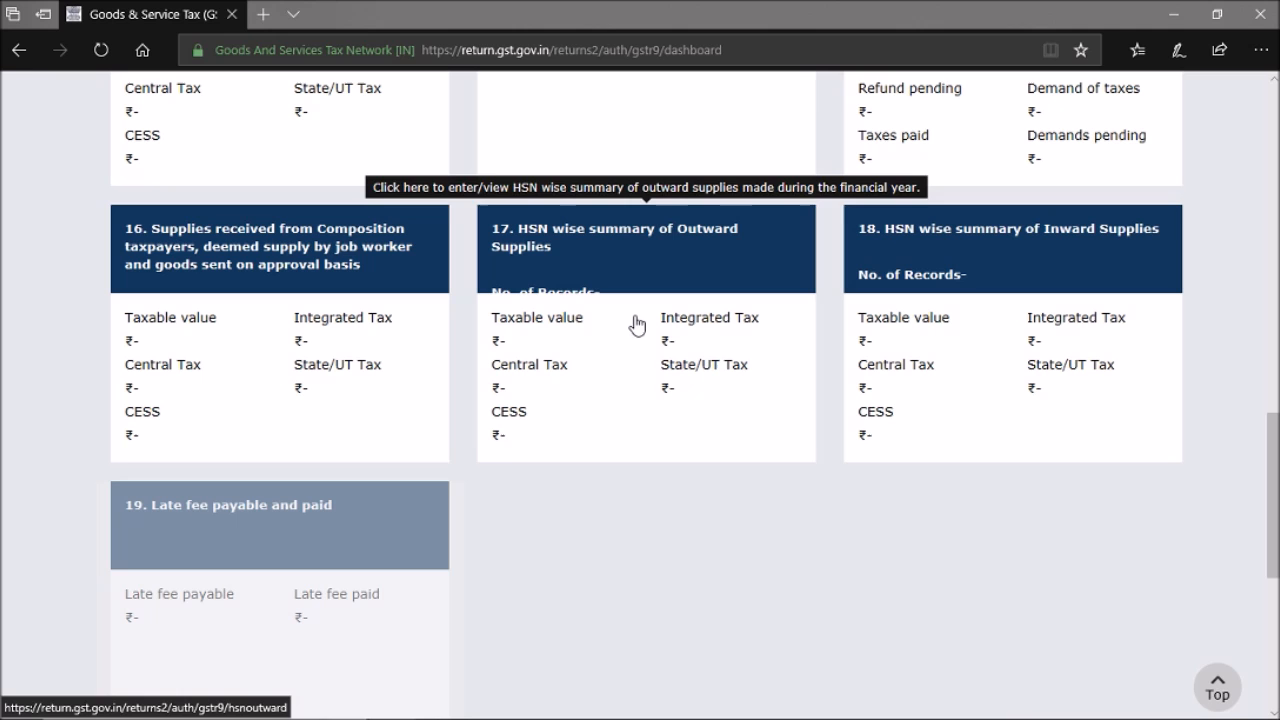
scroll(1272, 495, down, 3)
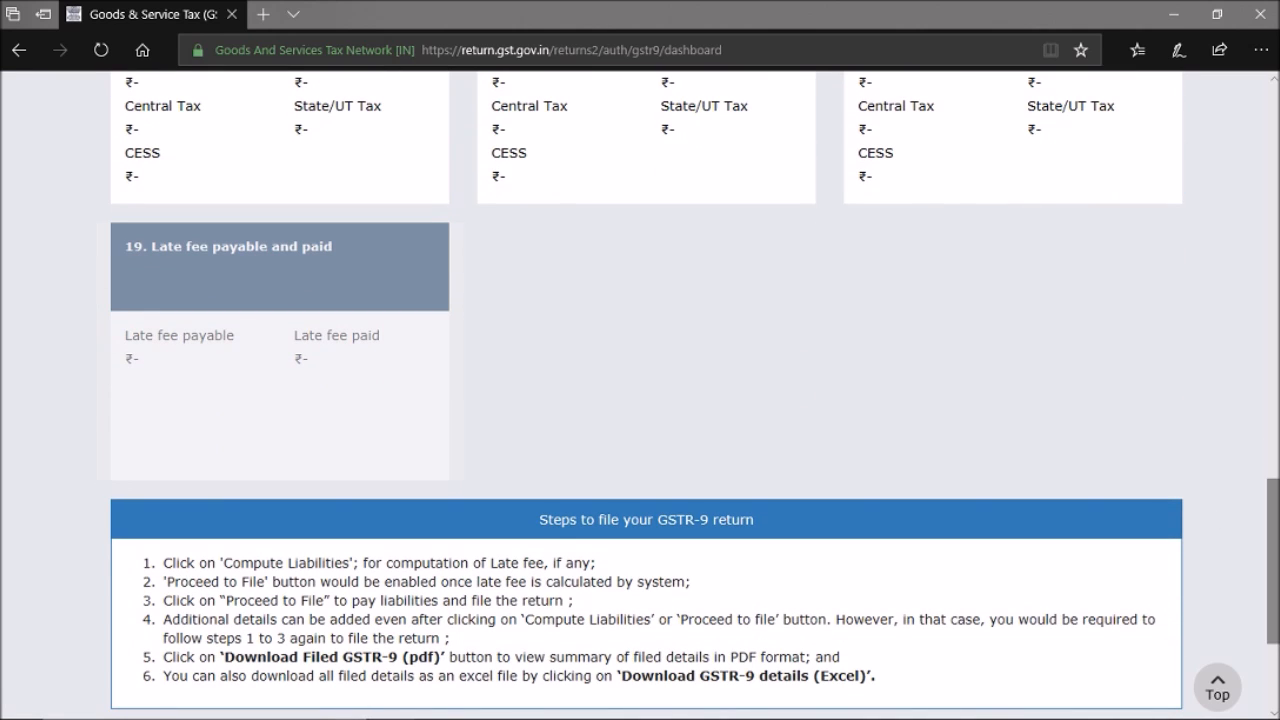
scroll(1265, 420, up, 7)
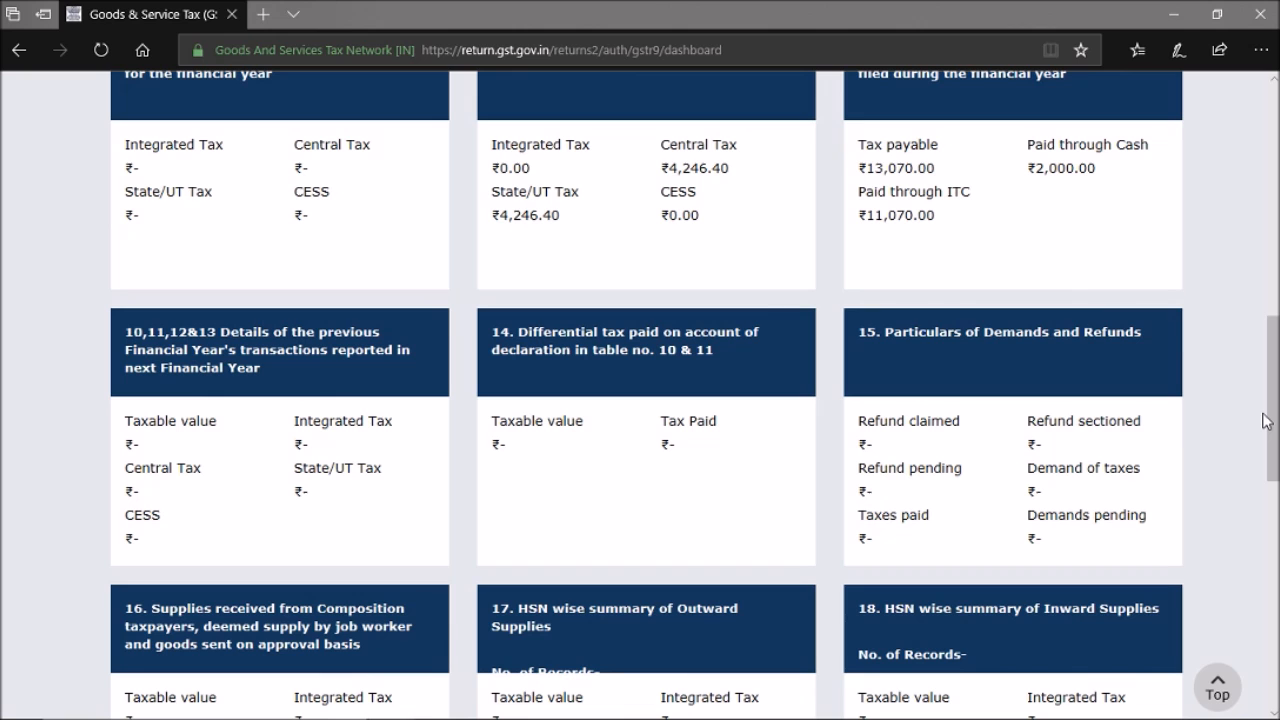
Examine the steps to file the GSTR-9 return and the draft preview, Compute Liabilities and Proceed to File options, alongside the late fee table.
scroll(1265, 420, down, 8)
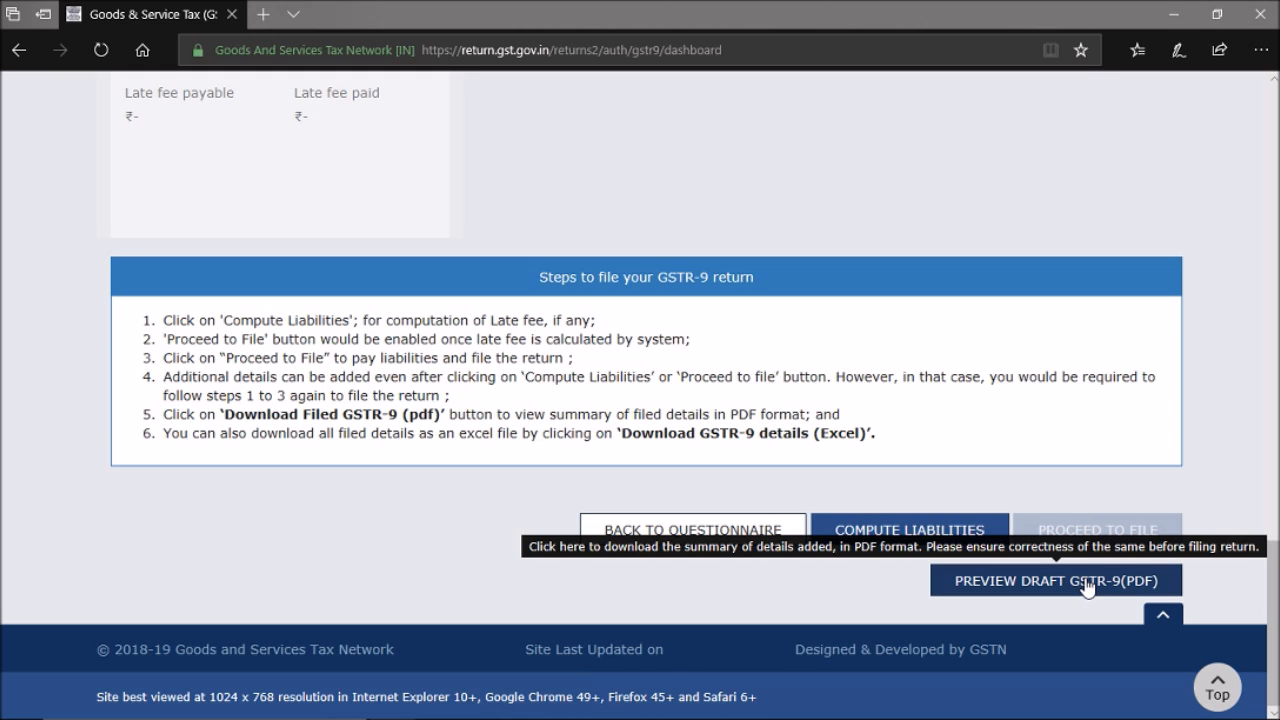
drag(1273, 620, 1275, 452)
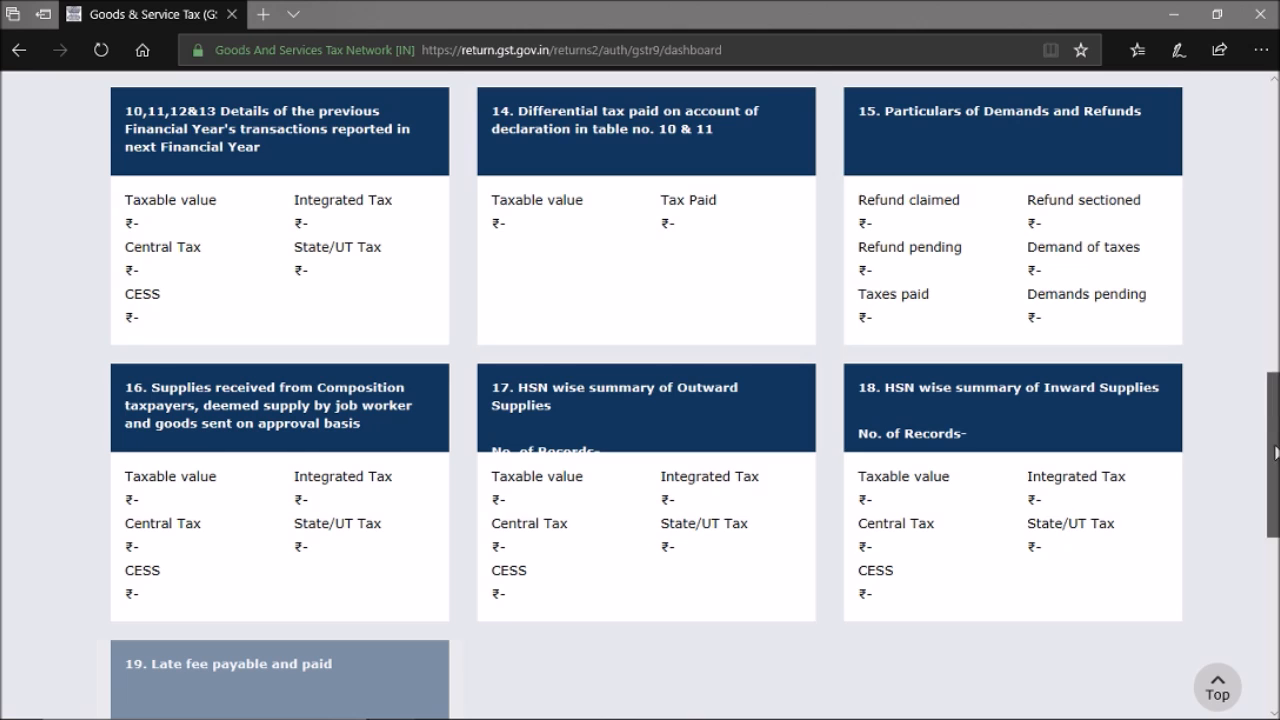
drag(1276, 452, 1275, 620)
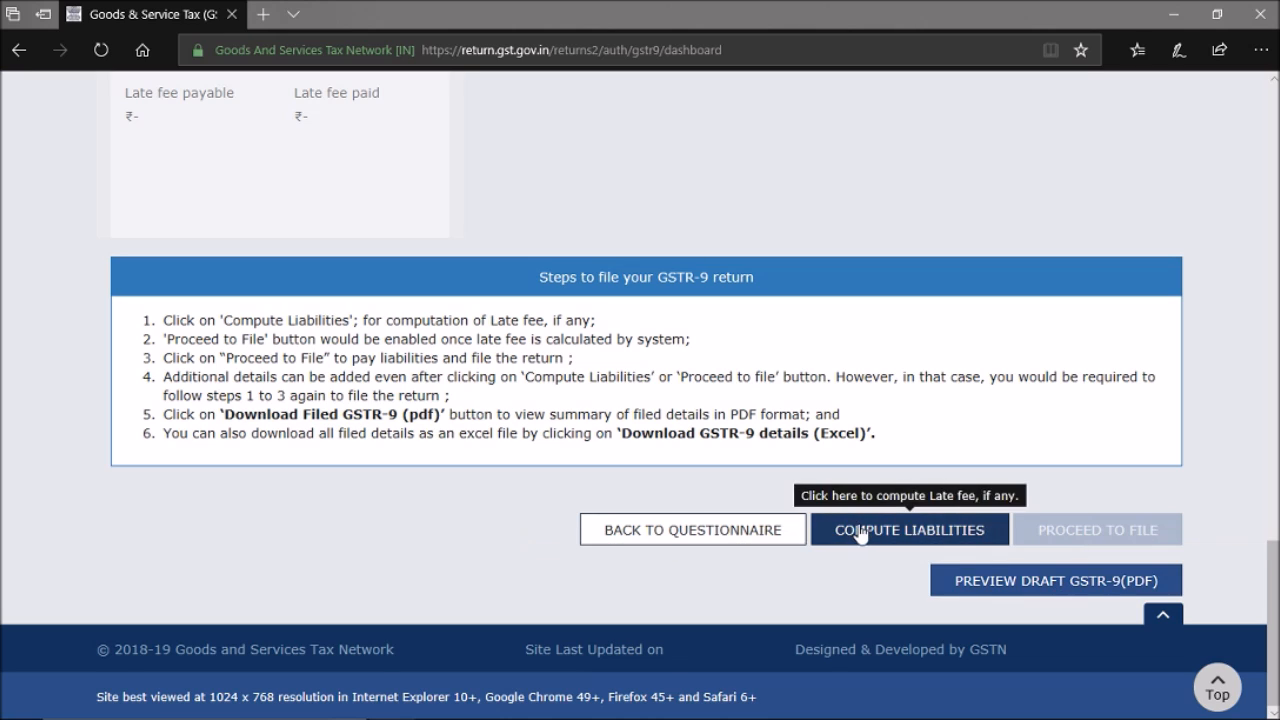
scroll(850, 520, up, 1)
scroll(385, 417, up, 3)
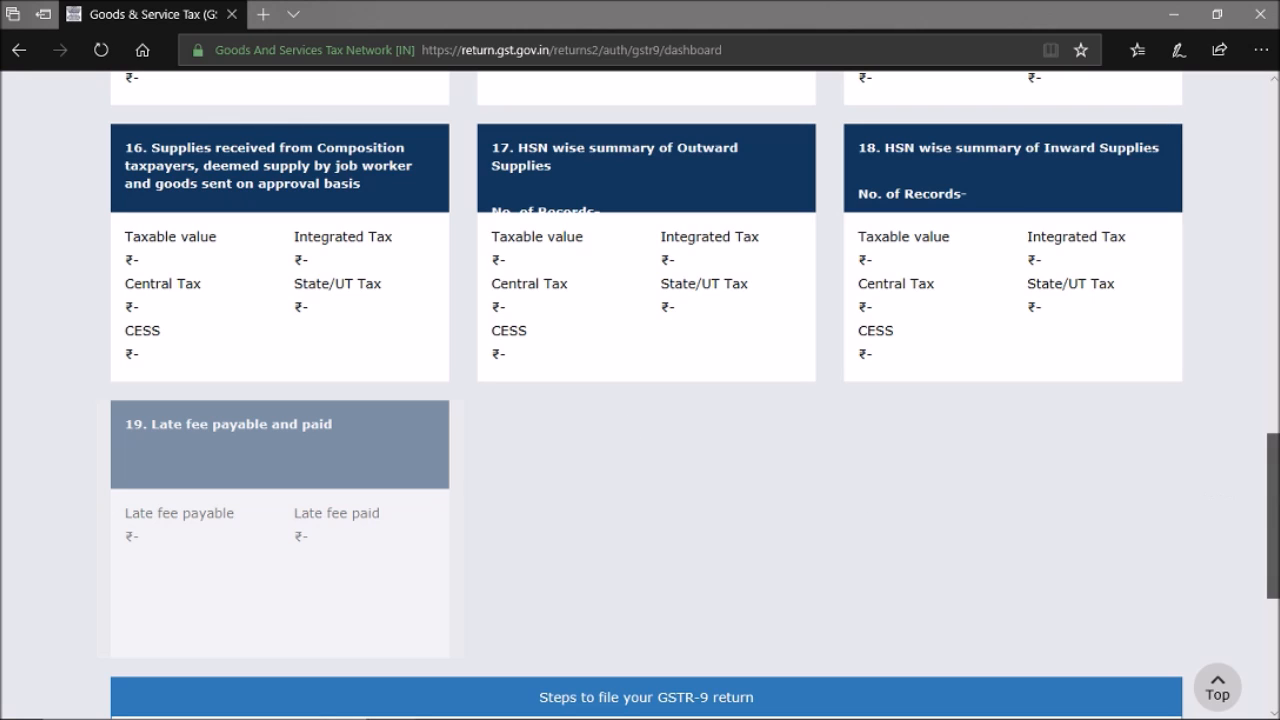
scroll(1270, 516, down, 5)
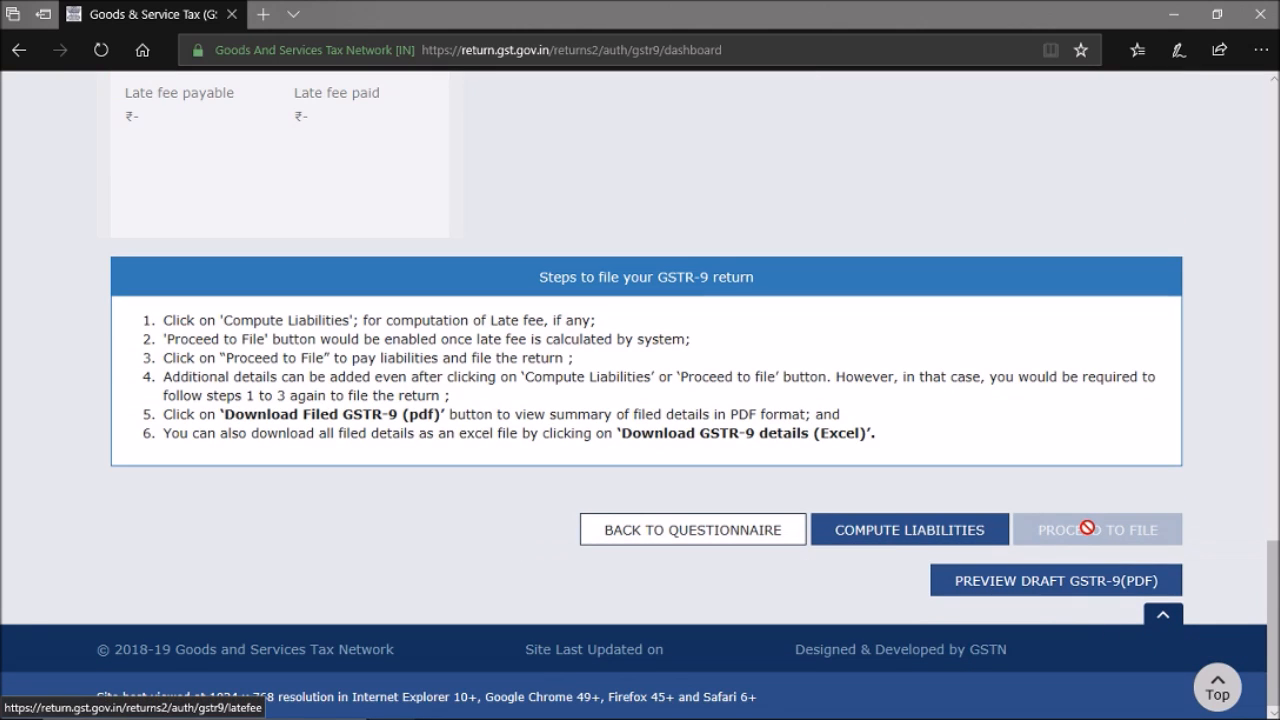